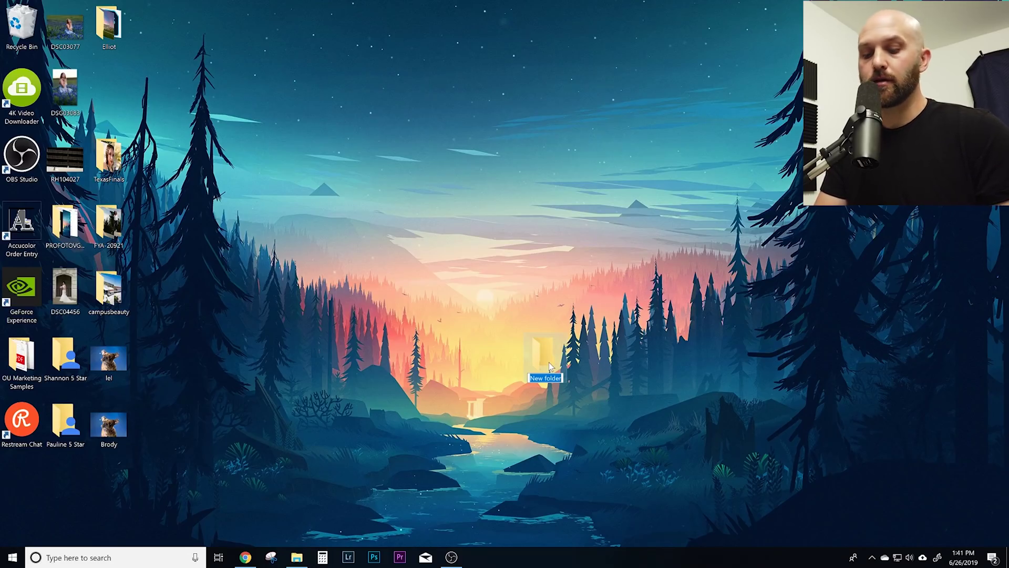
# Step: Name the new desktop folder '6-18-19 OU' and open it
pyautogui.write('6-')
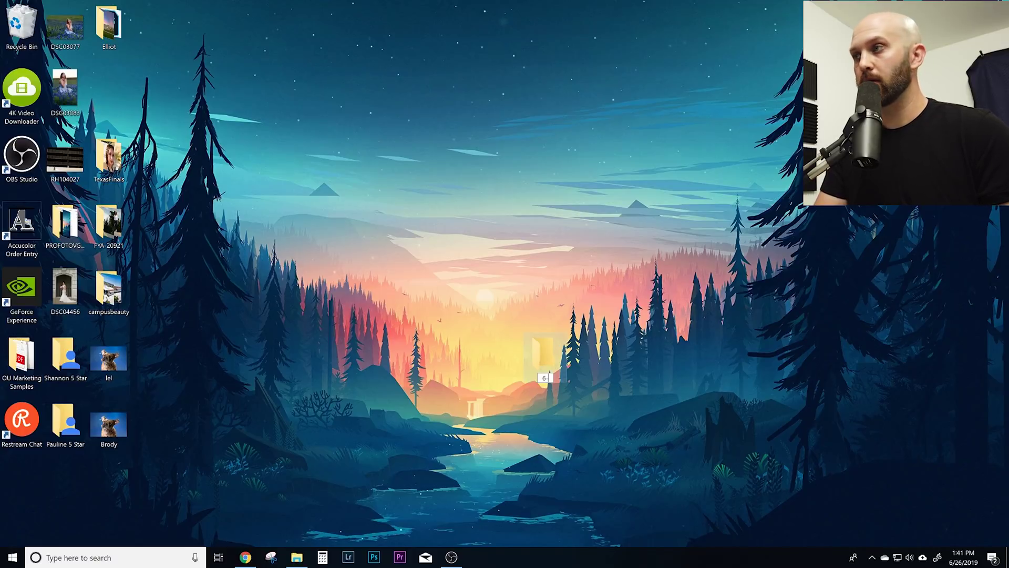
pyautogui.write('18-')
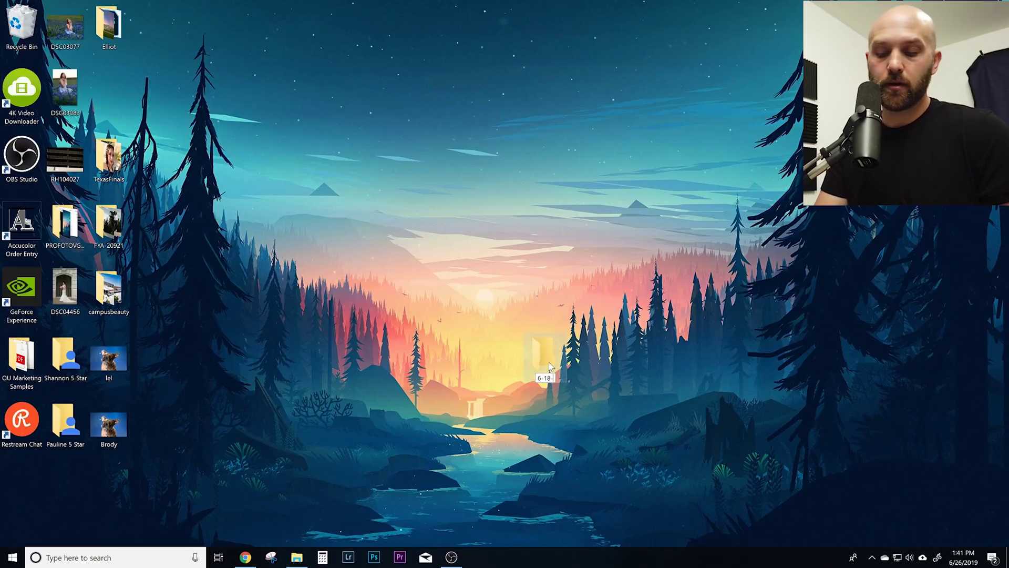
pyautogui.write('19 OU')
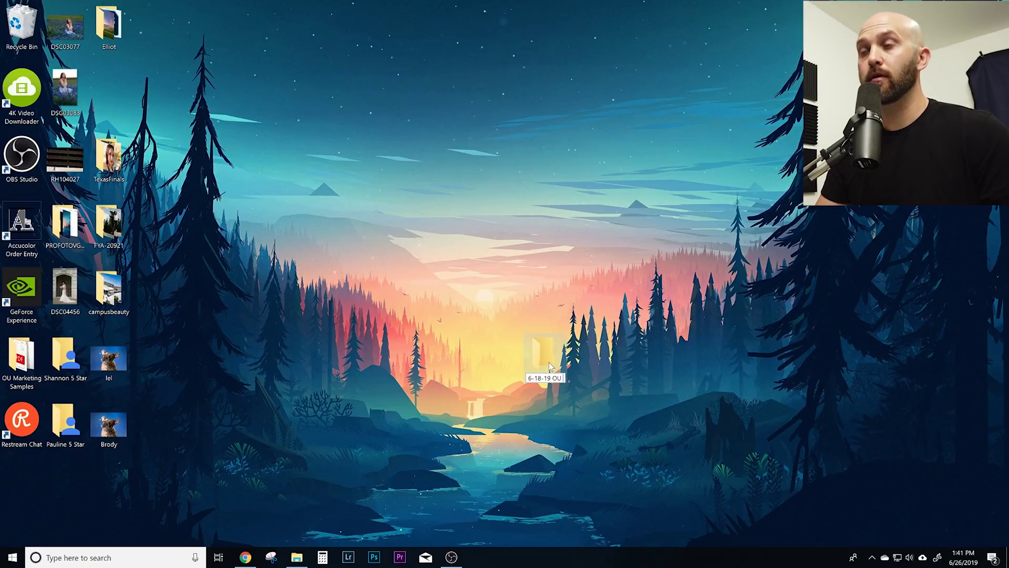
pyautogui.press('Return')
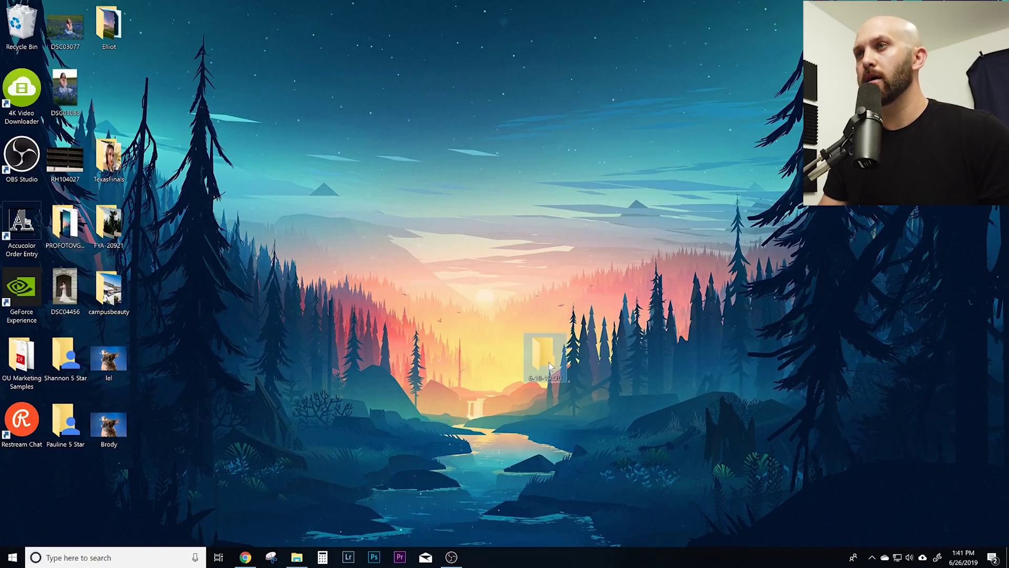
pyautogui.doubleClick(545, 358)
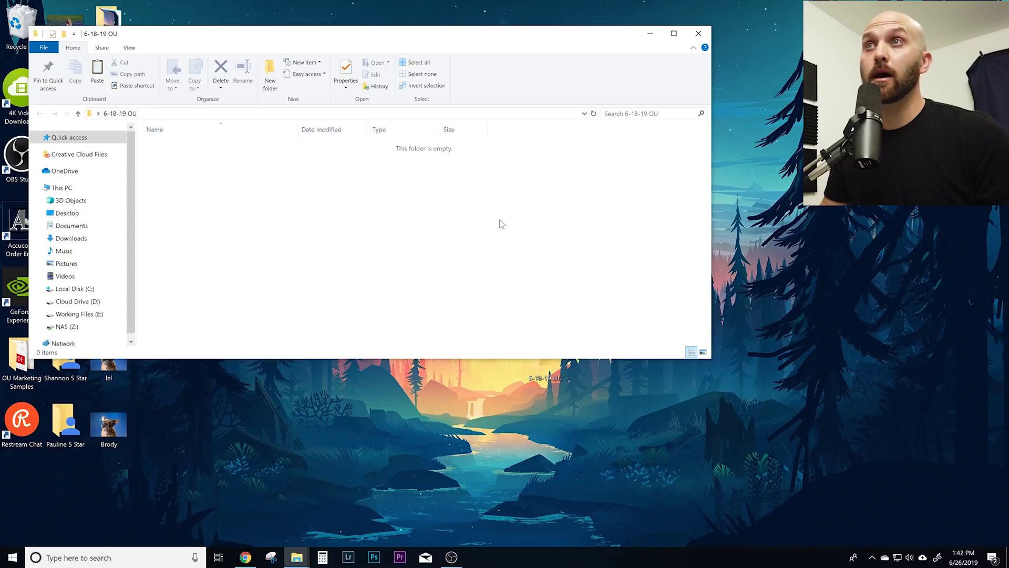
# Step: Paste the shoot's 260 ARW raw files into 6-18-19 OU, then minimize the window
pyautogui.hotkey('ctrl', 'v')
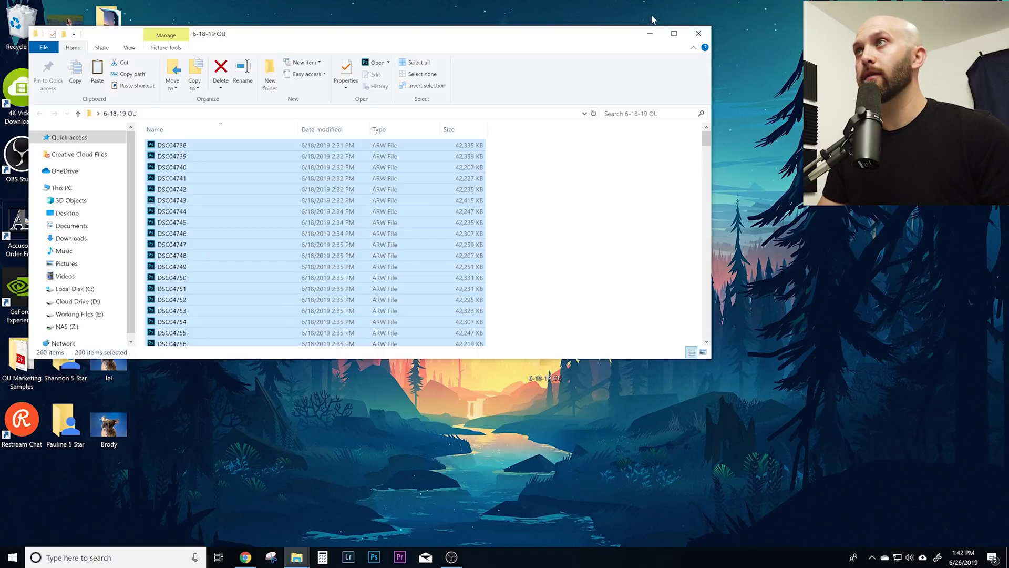
pyautogui.click(652, 34)
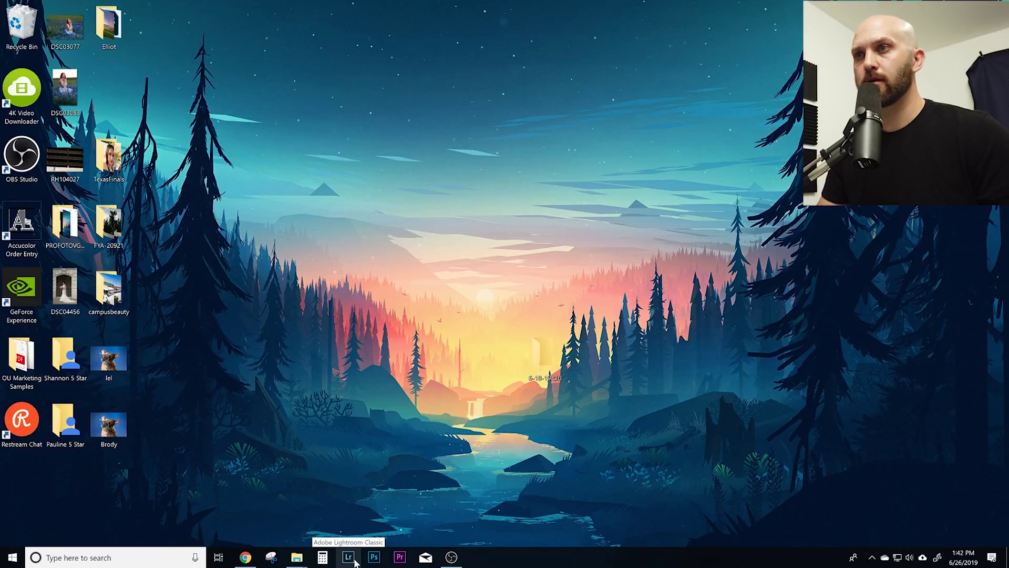
# Step: Open the 61819OULR catalog folder inside 6-18-19 OU from the desktop
pyautogui.click(349, 558)
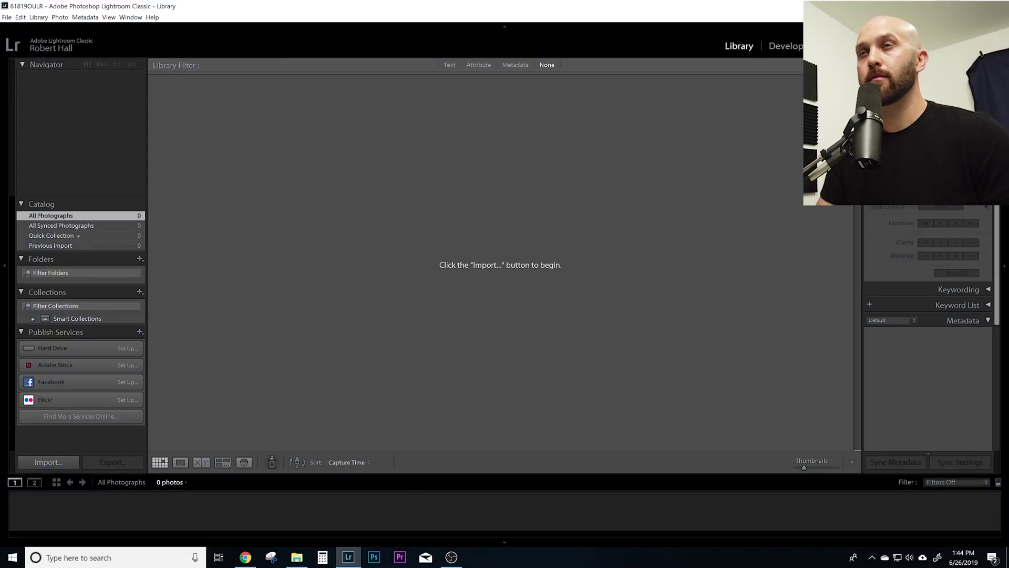
pyautogui.press('super+d')
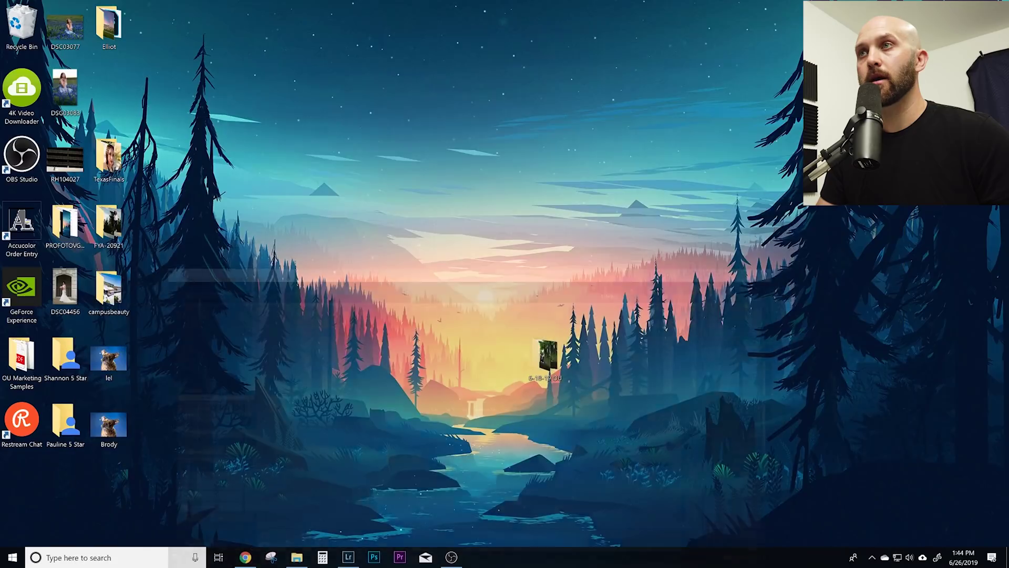
pyautogui.doubleClick(550, 363)
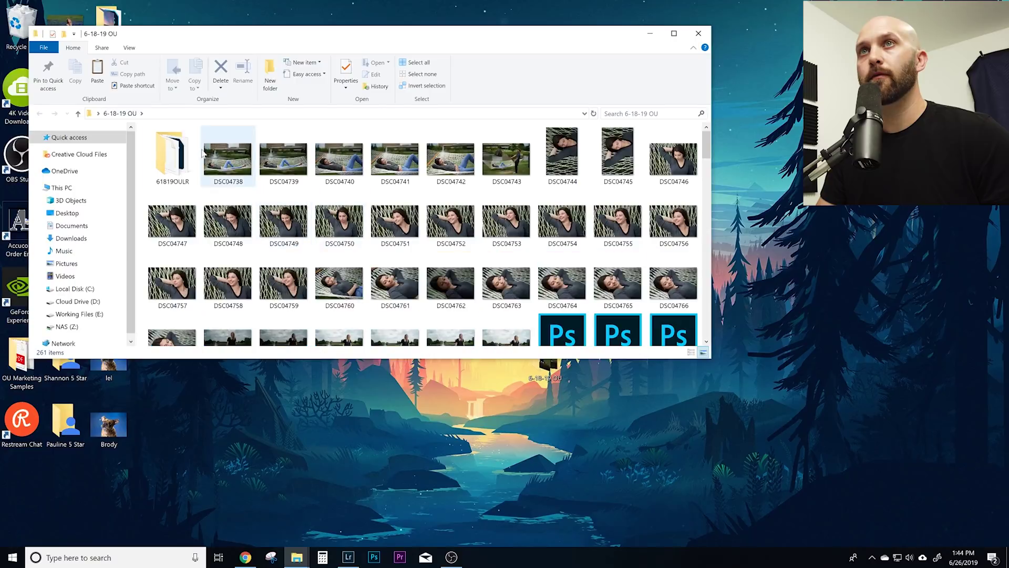
pyautogui.doubleClick(173, 157)
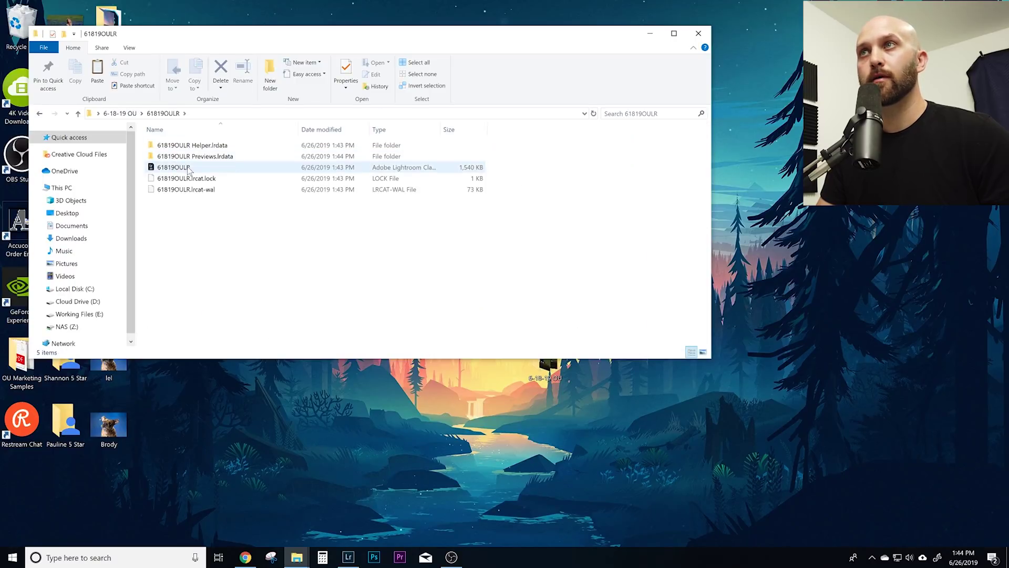
# Step: Inspect the catalog file and its Previews and Helper .lrdata folders, then return to Lightroom
pyautogui.click(188, 169)
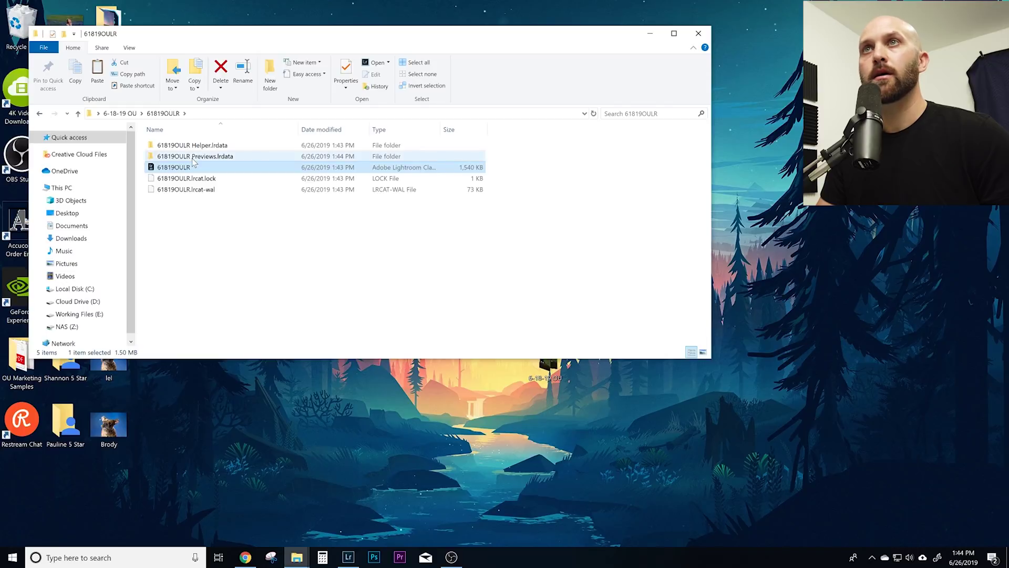
pyautogui.moveTo(138, 149); pyautogui.dragTo(158, 148)
pyautogui.click(525, 210)
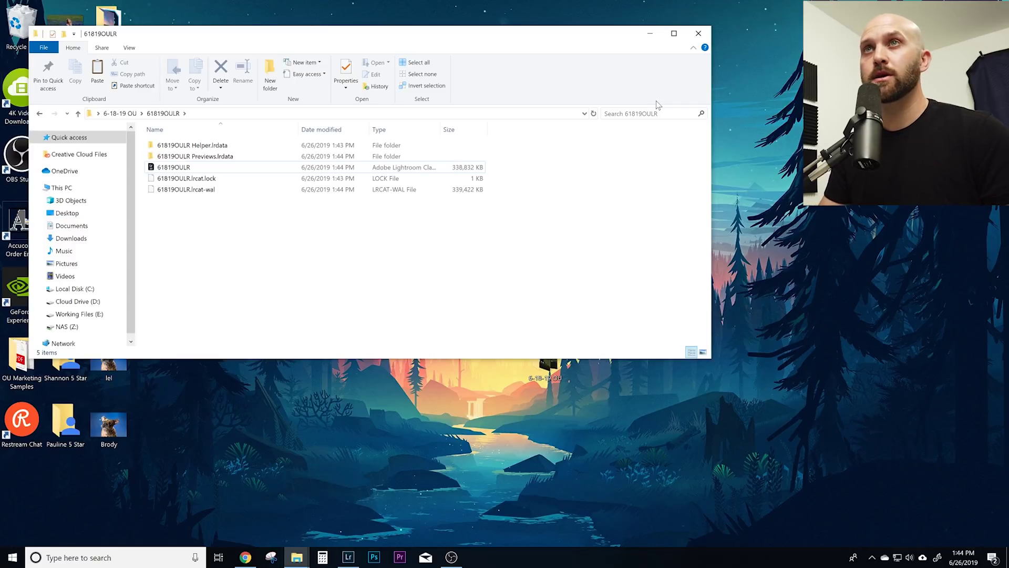
pyautogui.click(215, 156)
pyautogui.click(214, 143)
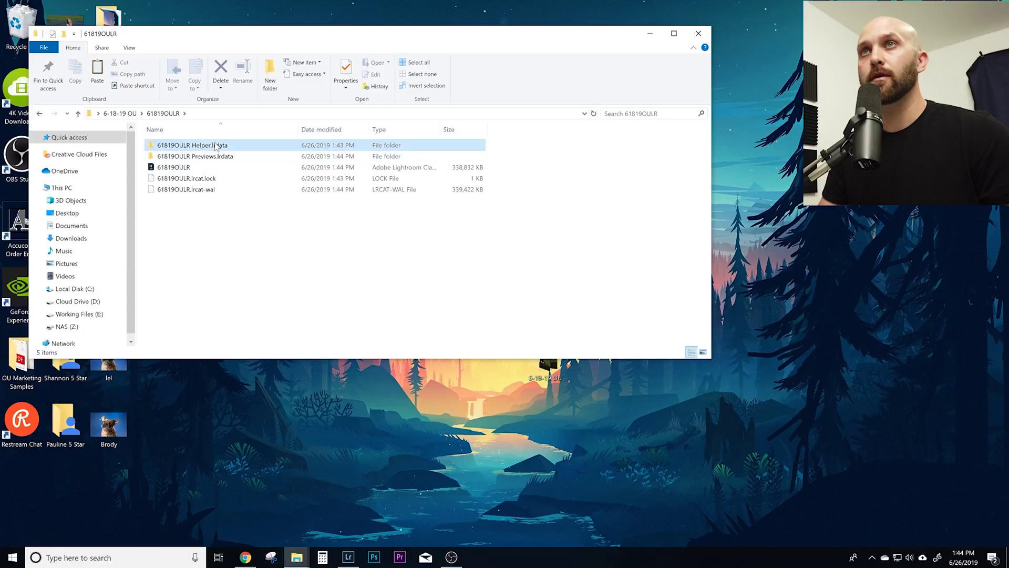
pyautogui.doubleClick(214, 157)
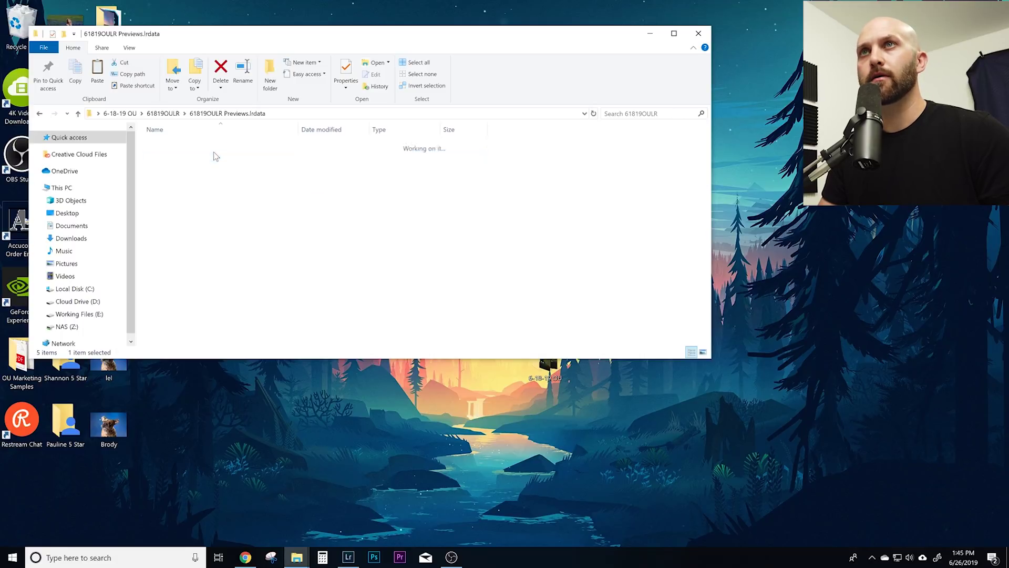
pyautogui.press('BackSpace')
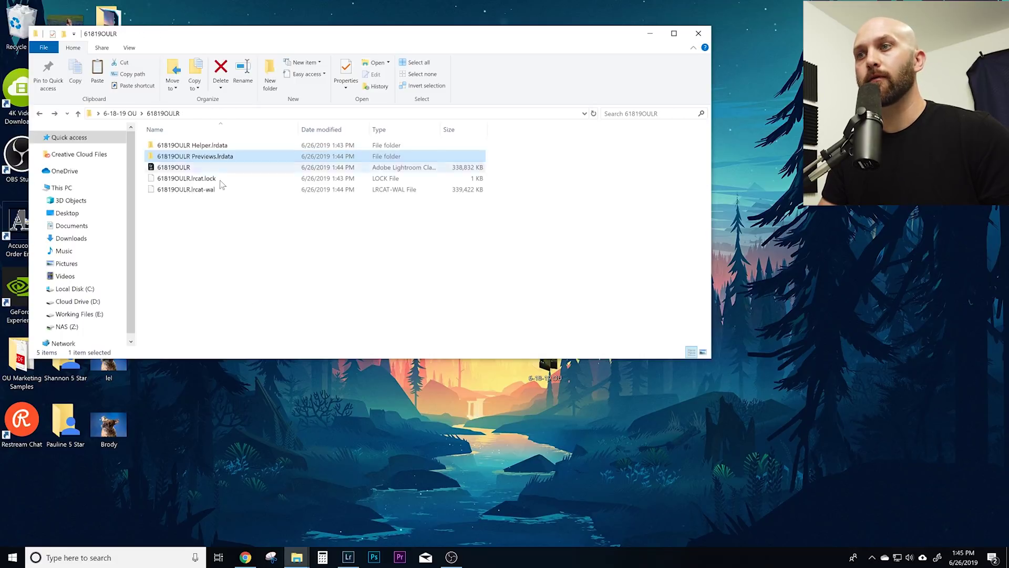
pyautogui.click(348, 557)
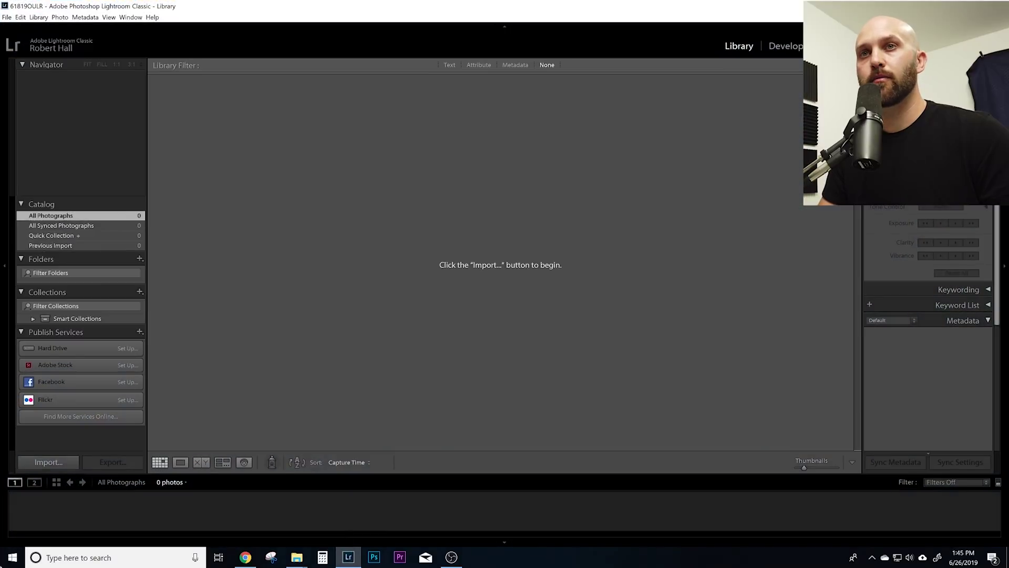
# Step: Import the 260 photos from Desktop > 6-18-19 OU into the catalog using Add
pyautogui.click(48, 462)
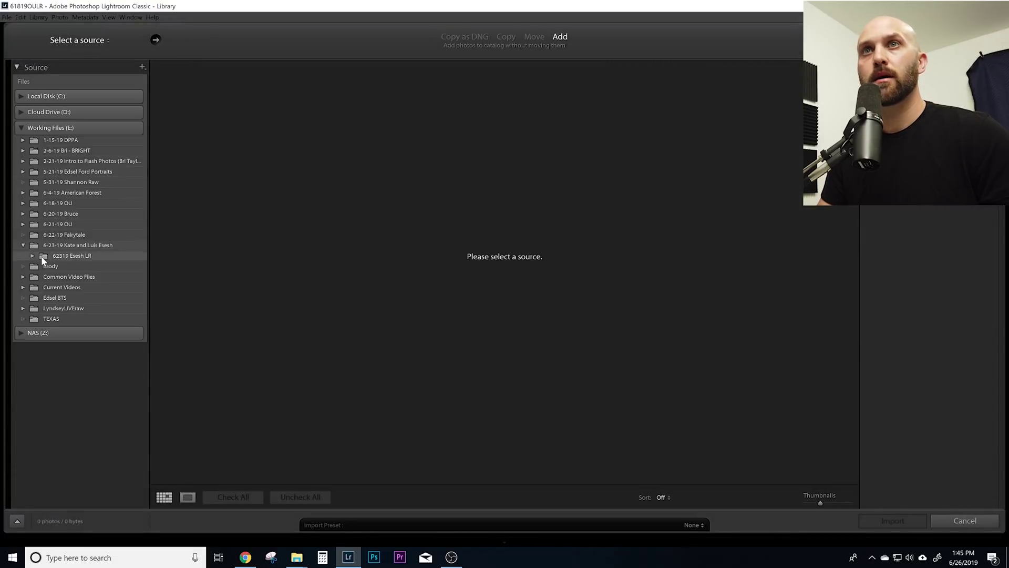
pyautogui.click(27, 96)
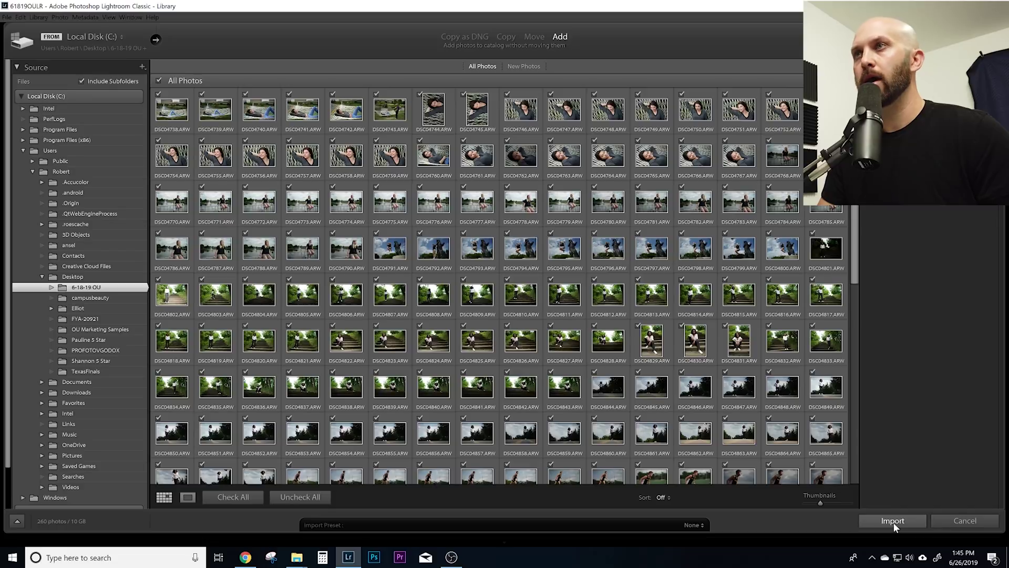
pyautogui.click(894, 523)
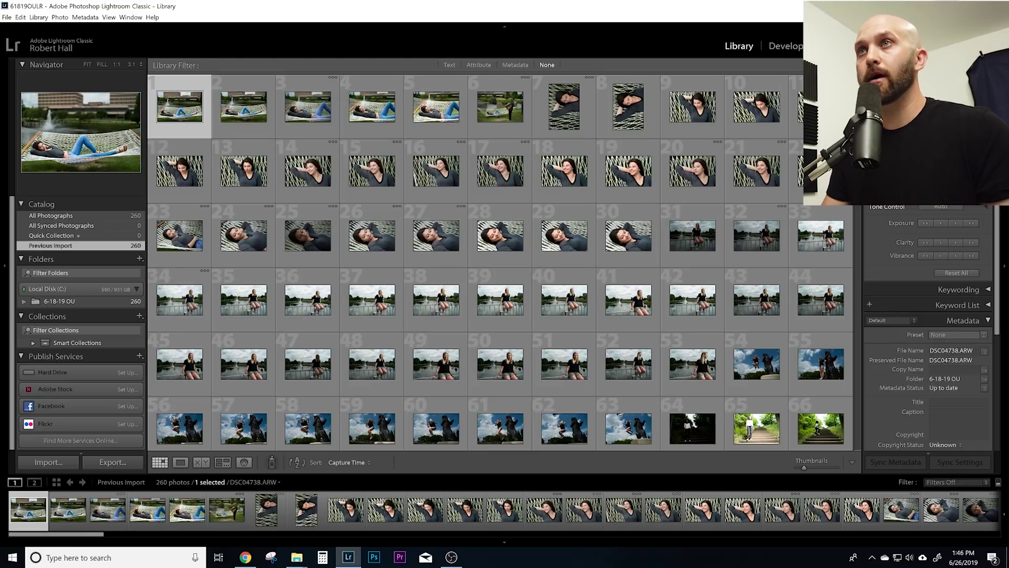
pyautogui.scroll(-5, 426, 158)
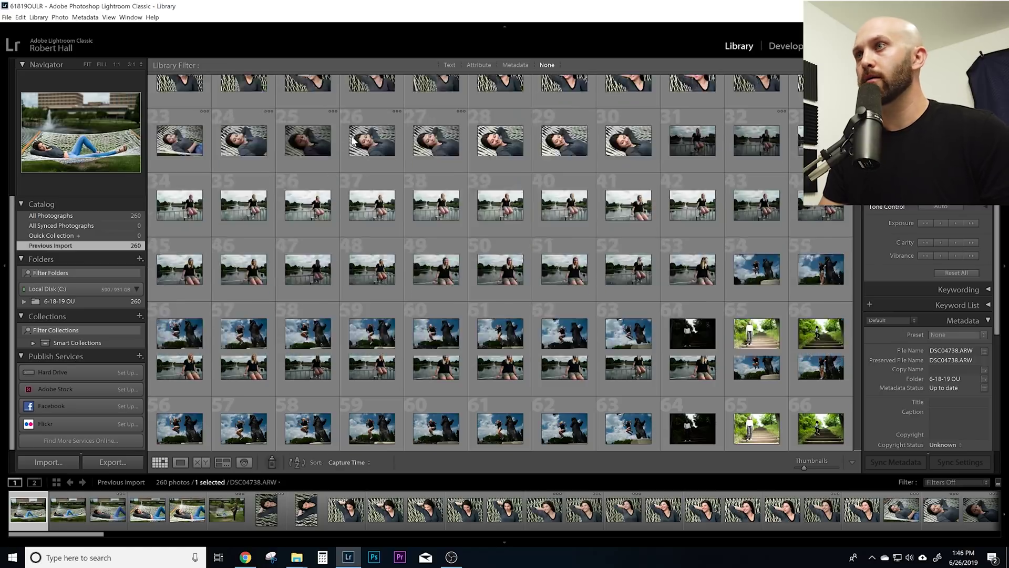
pyautogui.scroll(5, 355, 147)
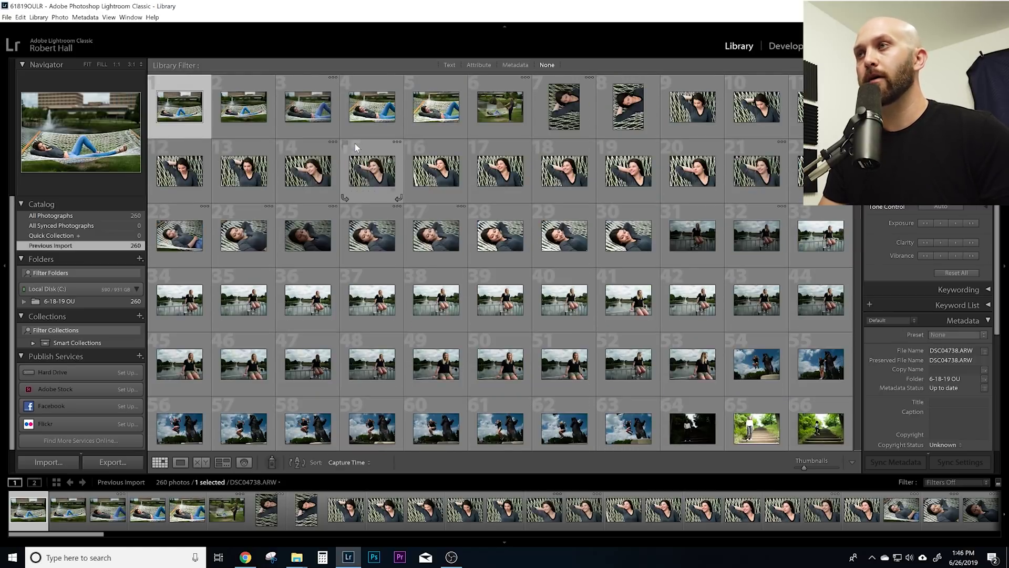
pyautogui.scroll(-5, 390, 164)
pyautogui.scroll(5, 390, 164)
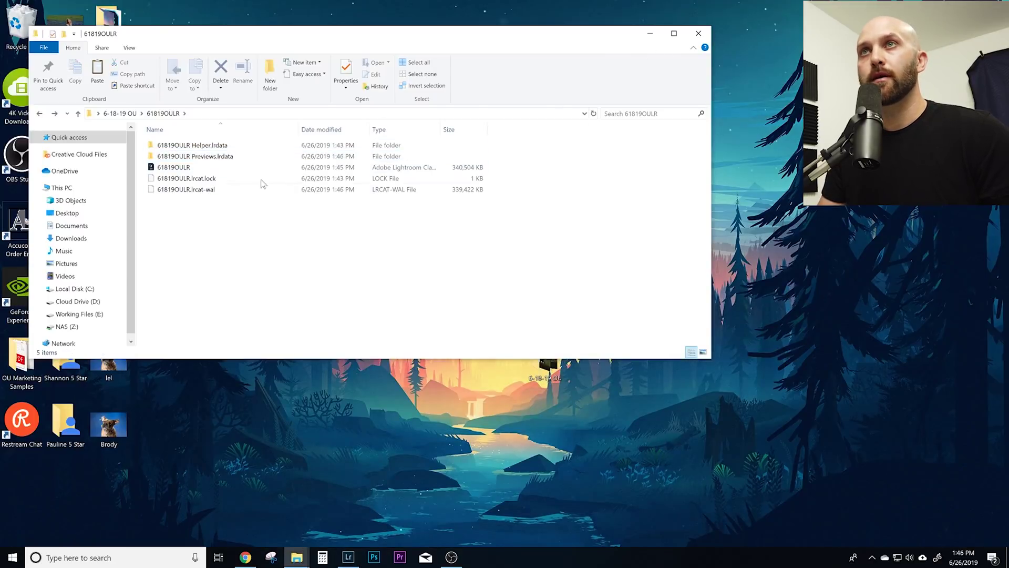
# Step: Browse the catalog's Previews.lrdata and Helper.lrdata folders, including preview subfolder 3
pyautogui.doubleClick(249, 157)
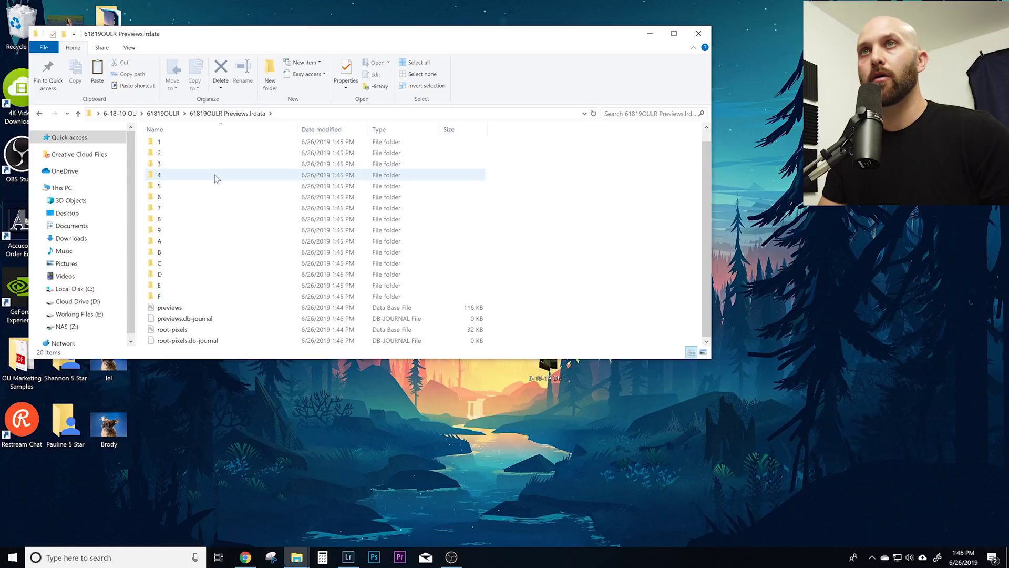
pyautogui.press('BackSpace')
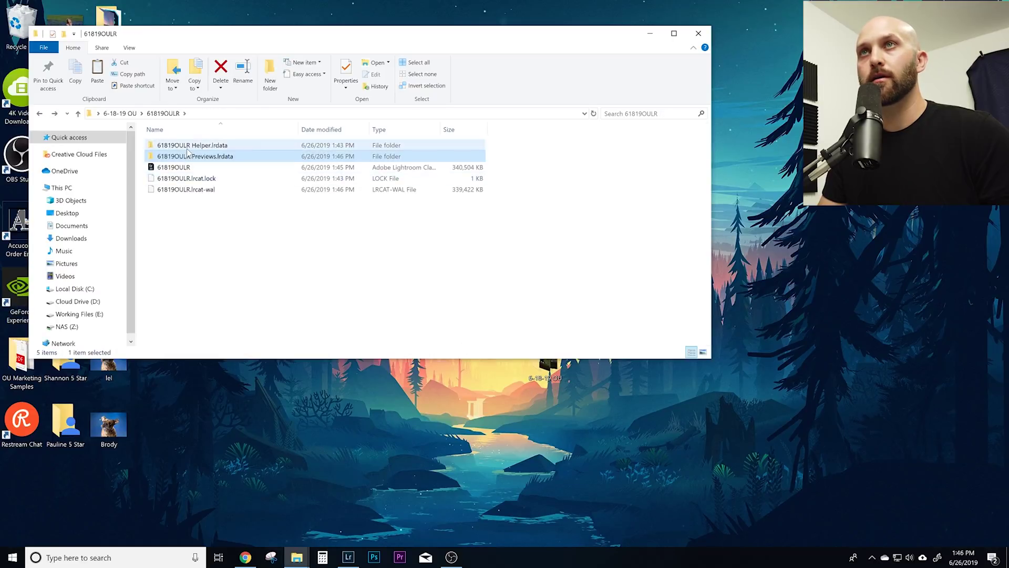
pyautogui.doubleClick(226, 146)
pyautogui.press('BackSpace')
pyautogui.doubleClick(198, 156)
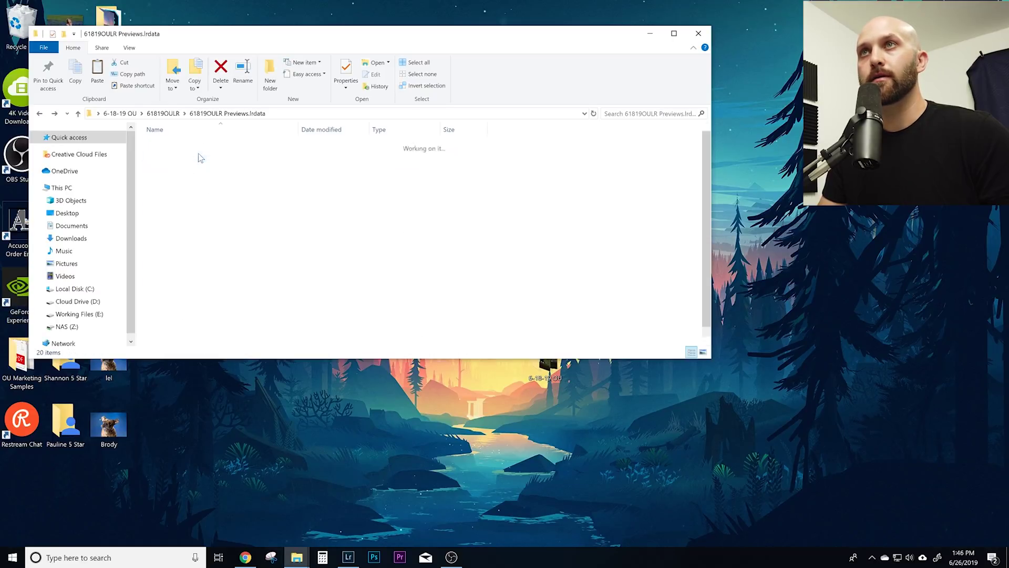
pyautogui.doubleClick(194, 180)
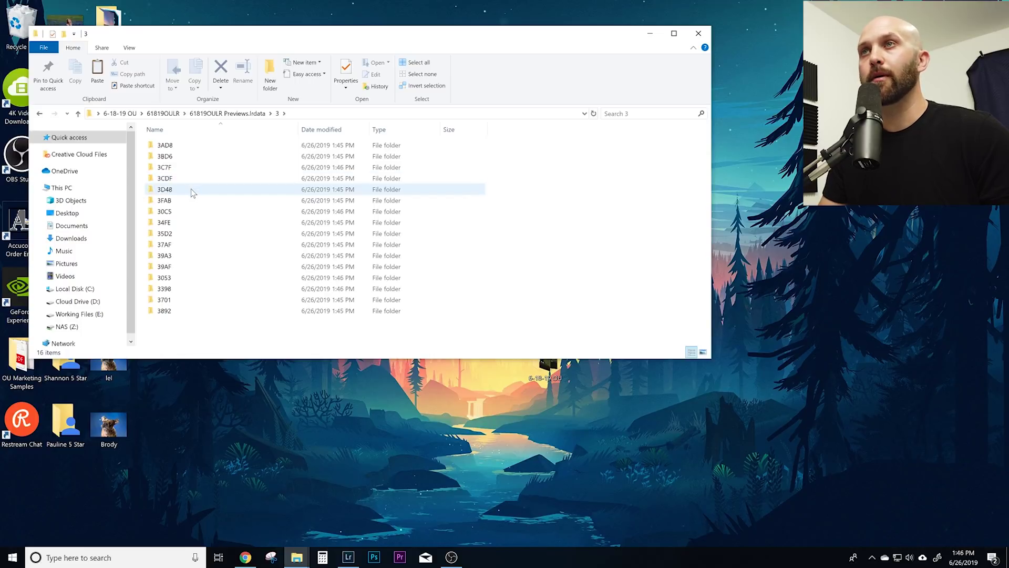
pyautogui.press('BackSpace')
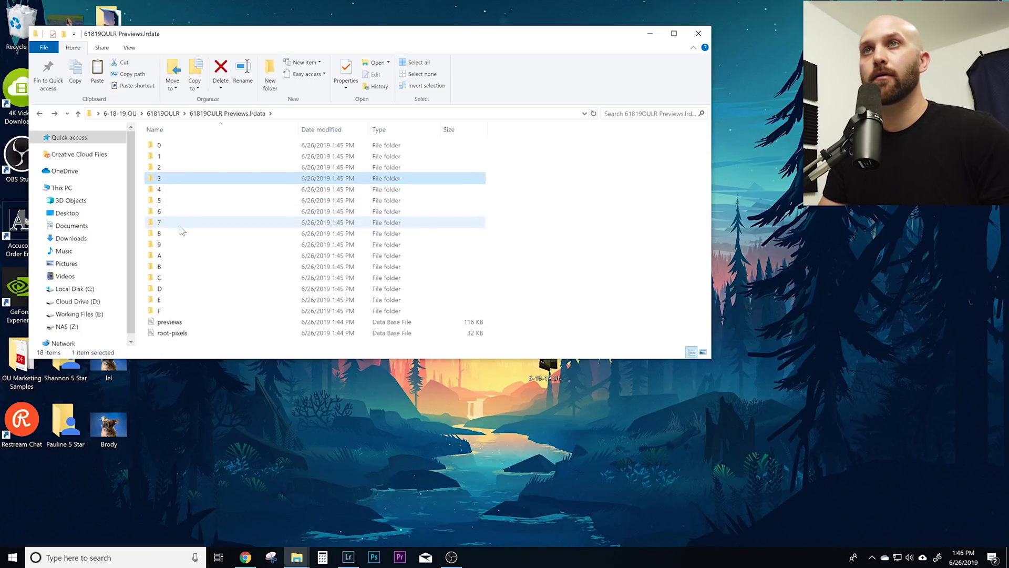
pyautogui.moveTo(181, 232)
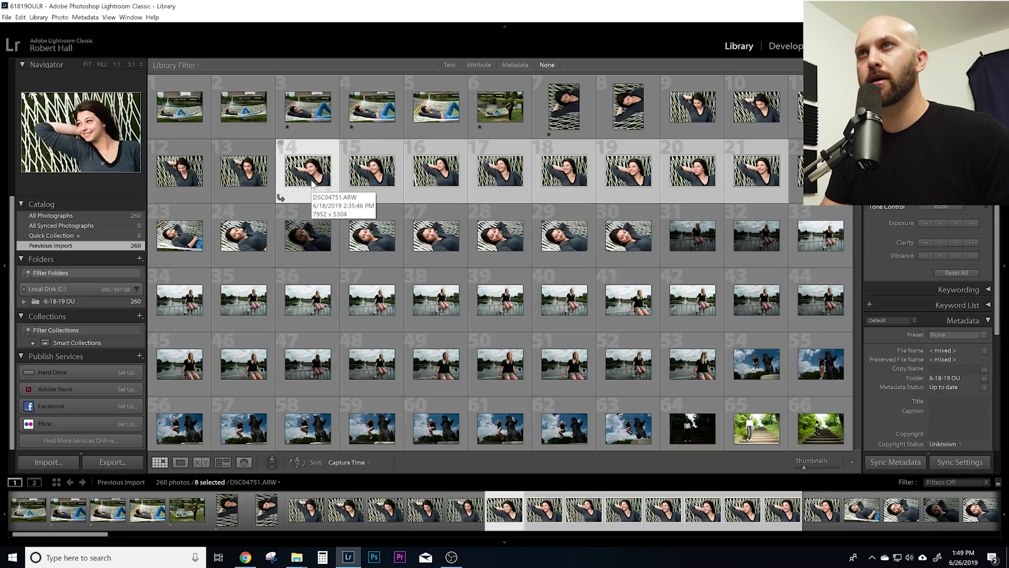
# Step: Open Export for the eight selected photos and set Put in Subfolder to DJI-38501
pyautogui.rightClick(310, 178)
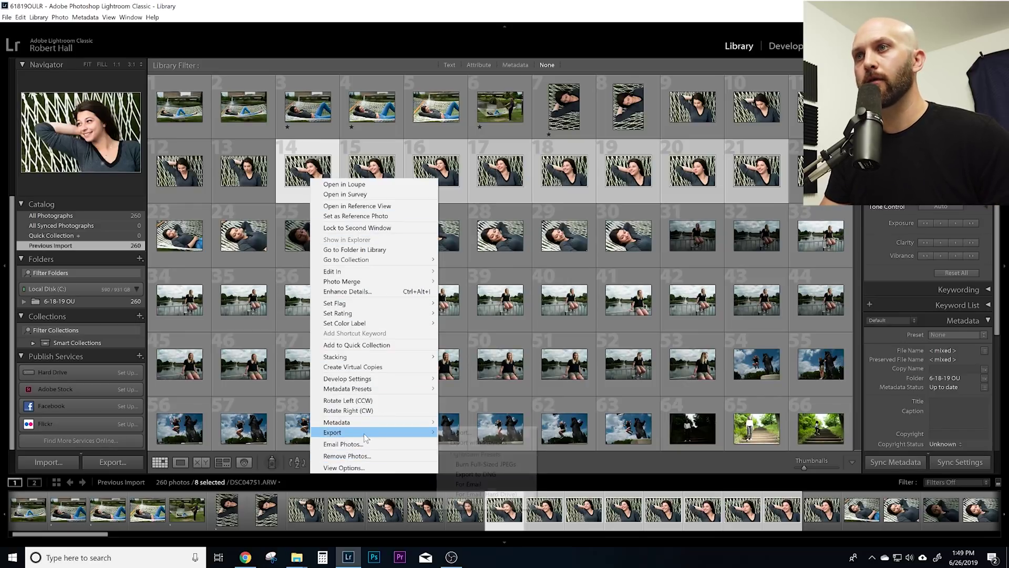
pyautogui.moveTo(336, 432)
pyautogui.click(457, 429)
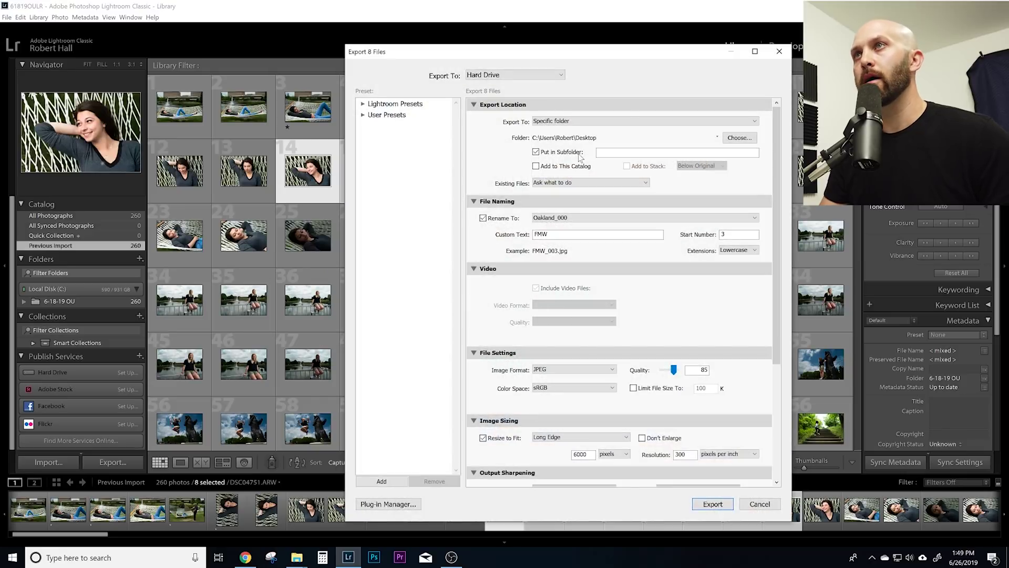
pyautogui.click(605, 152)
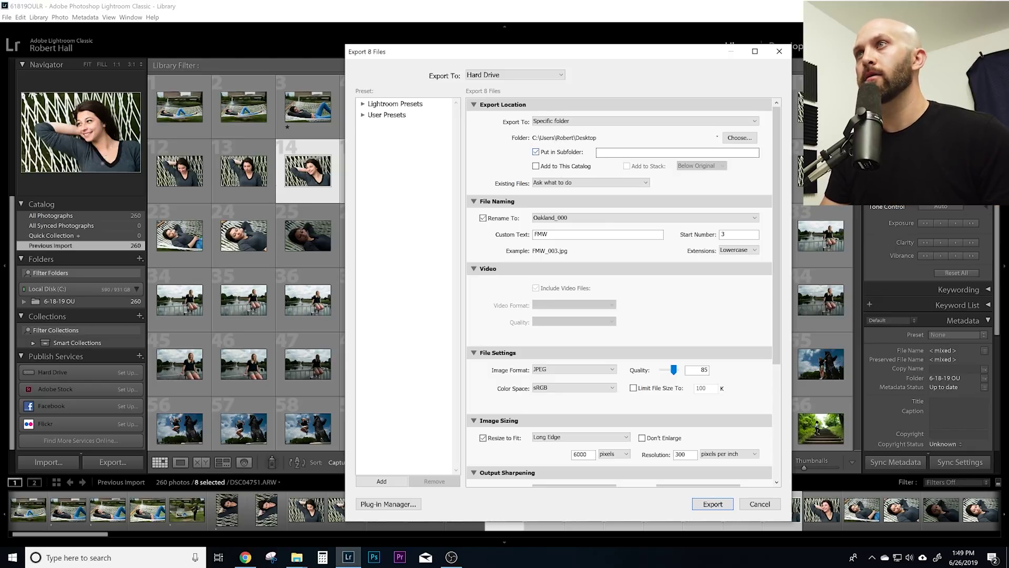
pyautogui.click(678, 152)
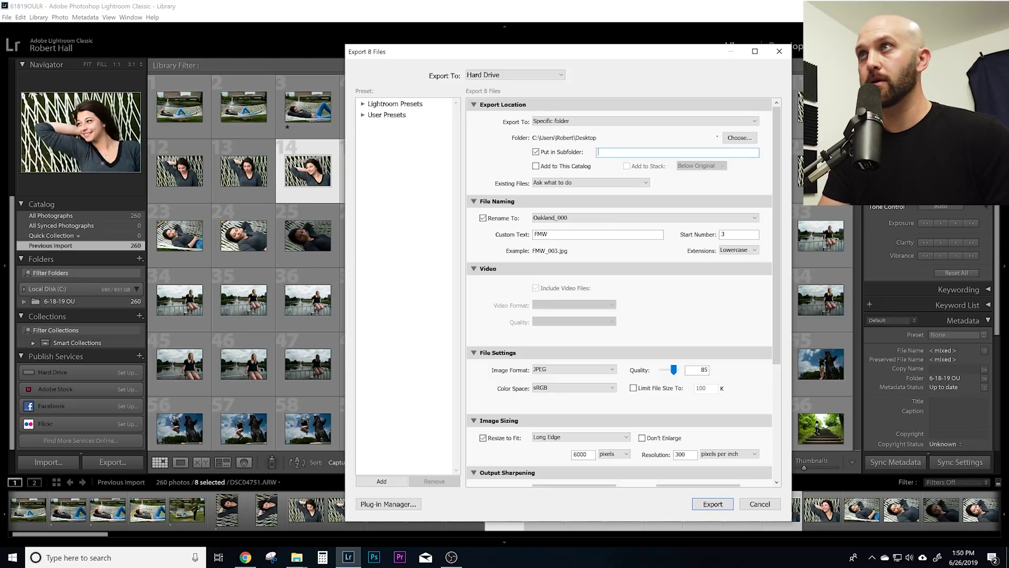
pyautogui.write('DJI')
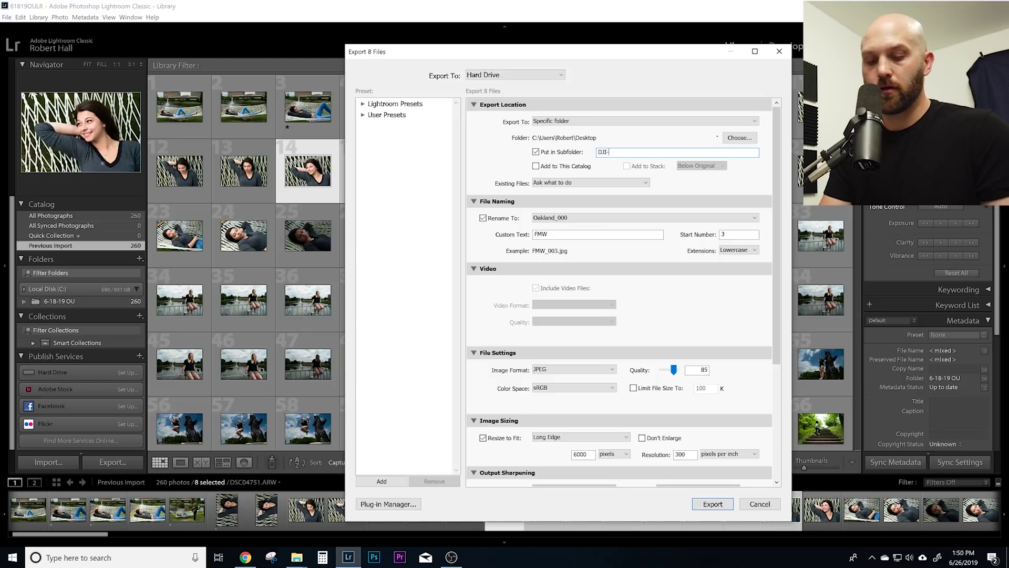
pyautogui.write('-38')
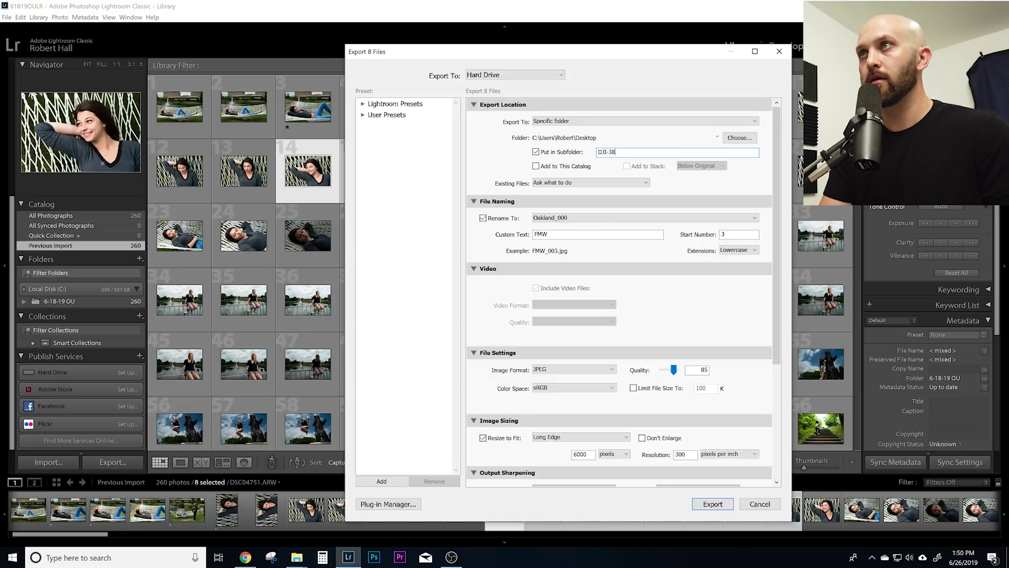
pyautogui.write('501')
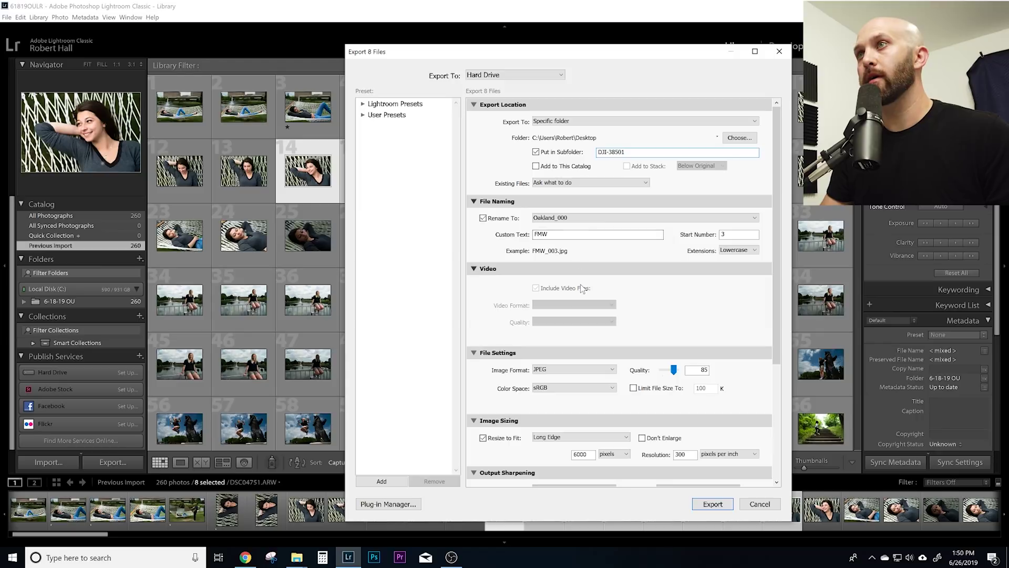
# Step: Set the file-naming custom text to JJW-38501 with start number 1
pyautogui.doubleClick(542, 234)
pyautogui.press('BackSpace')
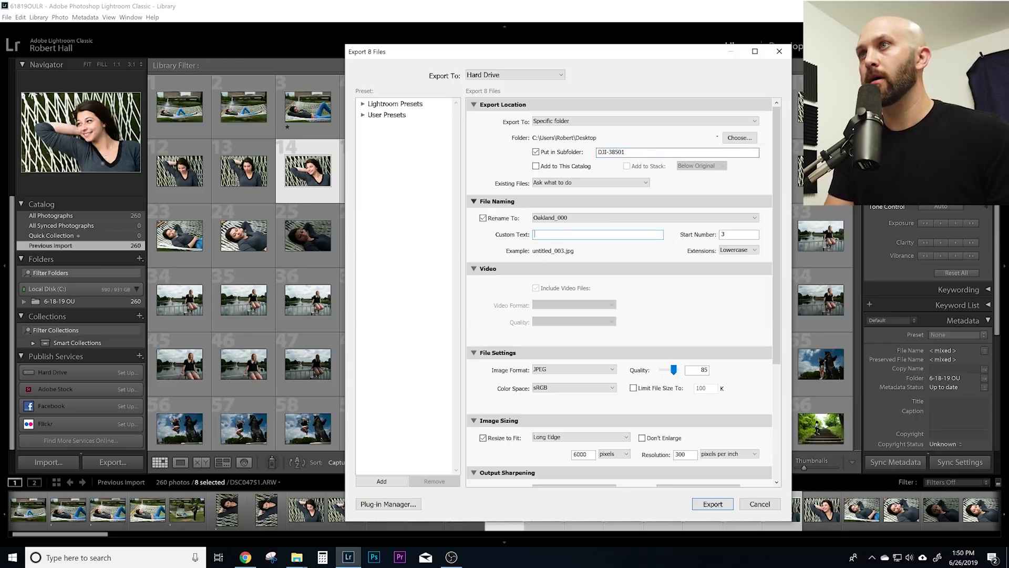
pyautogui.write('DJI')
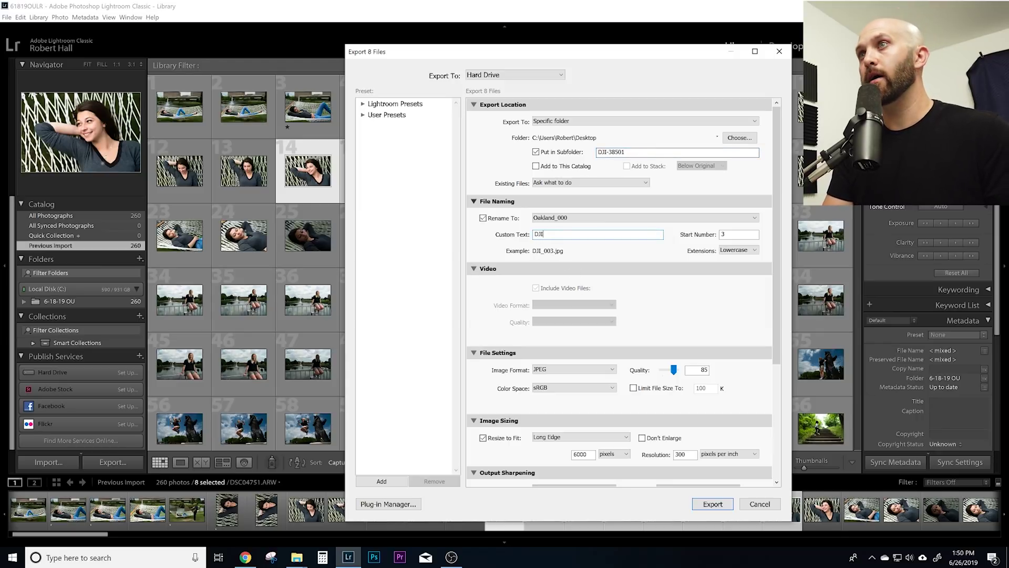
pyautogui.write('-38')
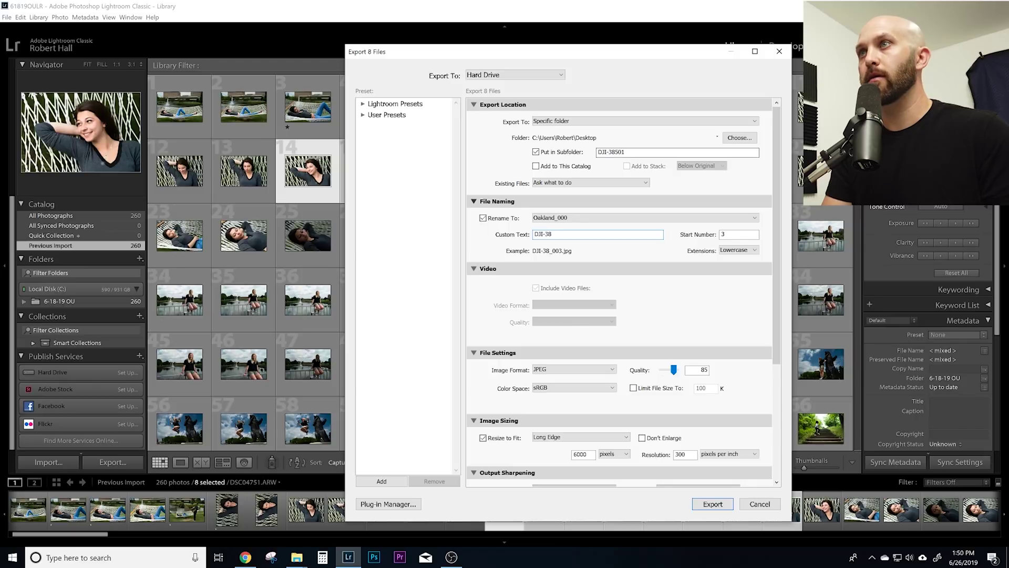
pyautogui.write('501')
pyautogui.press('Tab')
pyautogui.write('1')
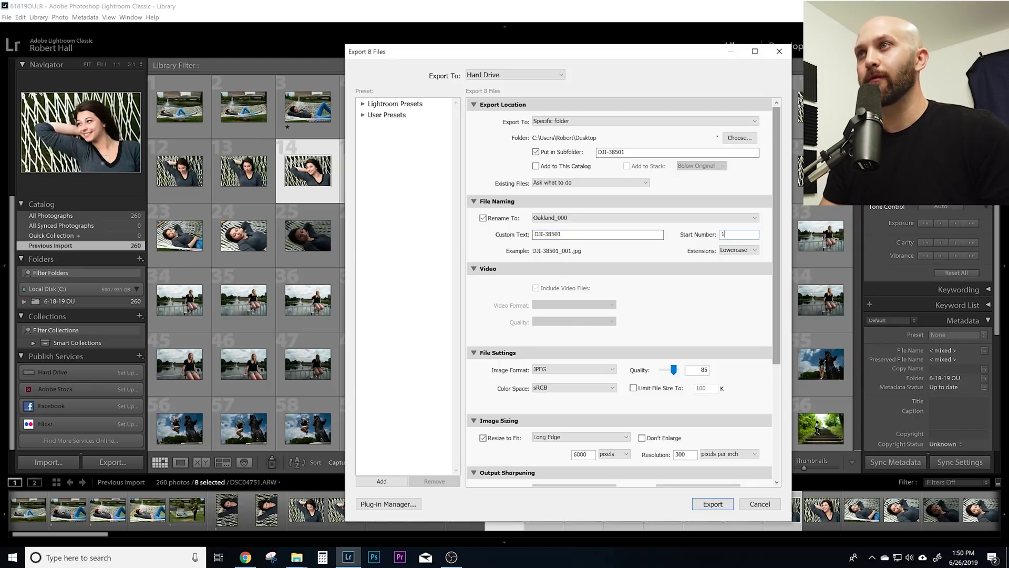
pyautogui.click(562, 234)
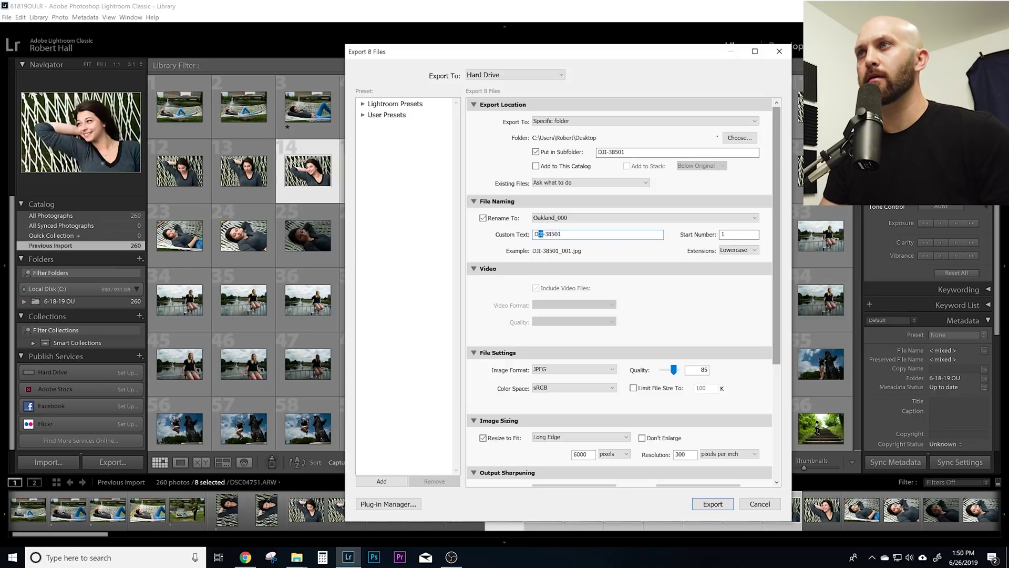
pyautogui.moveTo(542, 234); pyautogui.dragTo(552, 234)
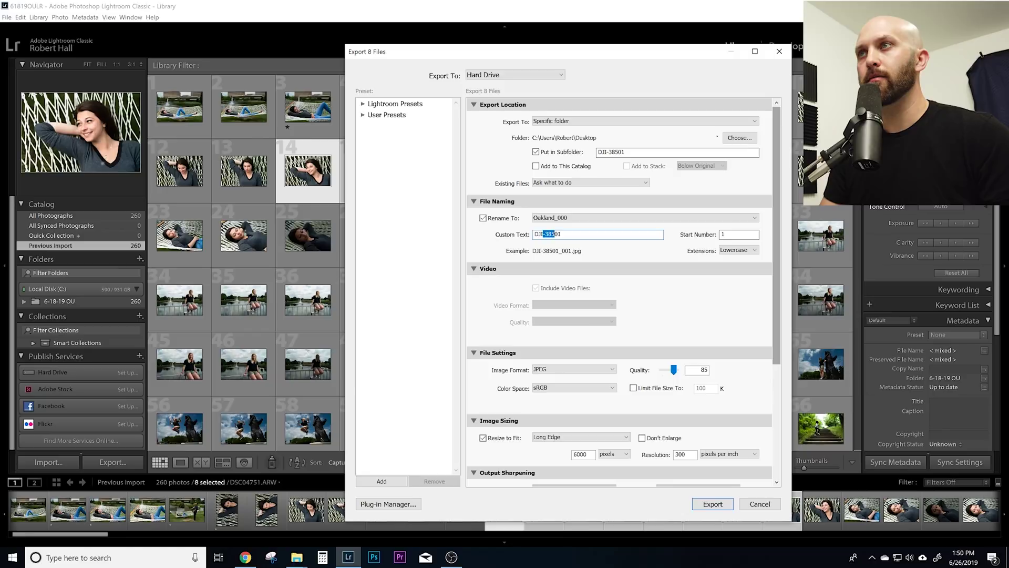
pyautogui.click(561, 233)
pyautogui.moveTo(543, 233); pyautogui.dragTo(508, 243)
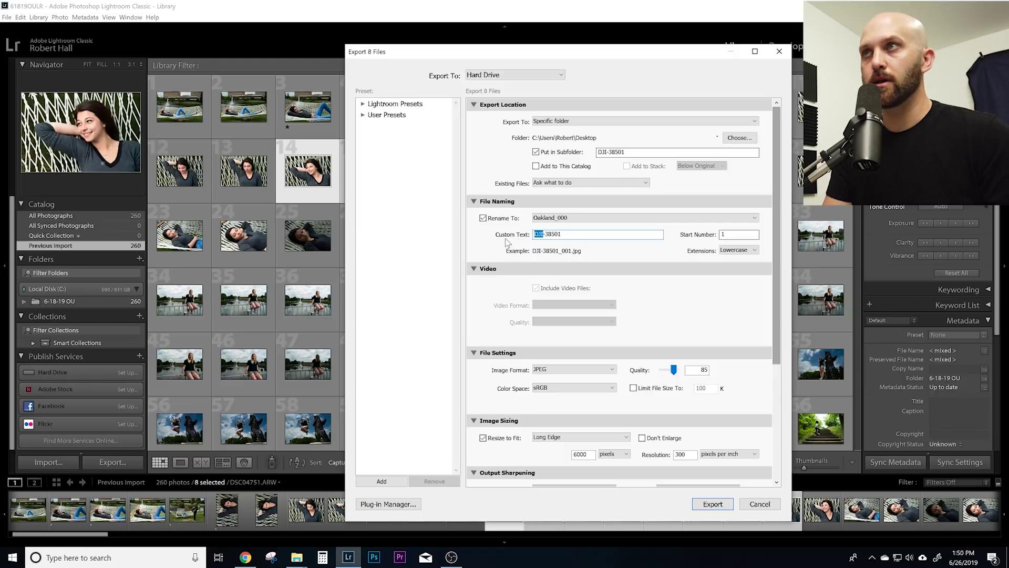
pyautogui.write('JJW')
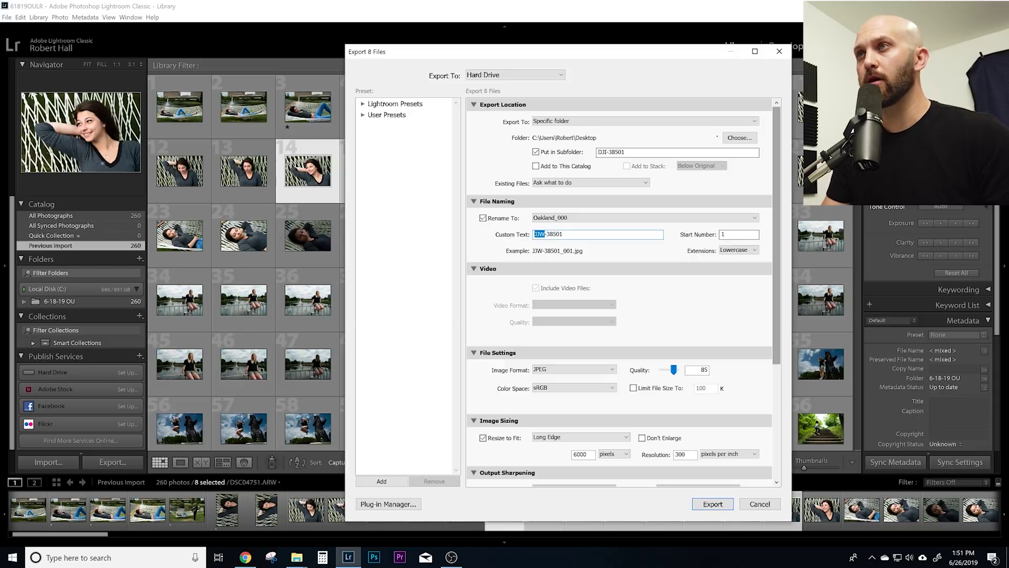
pyautogui.click(563, 234)
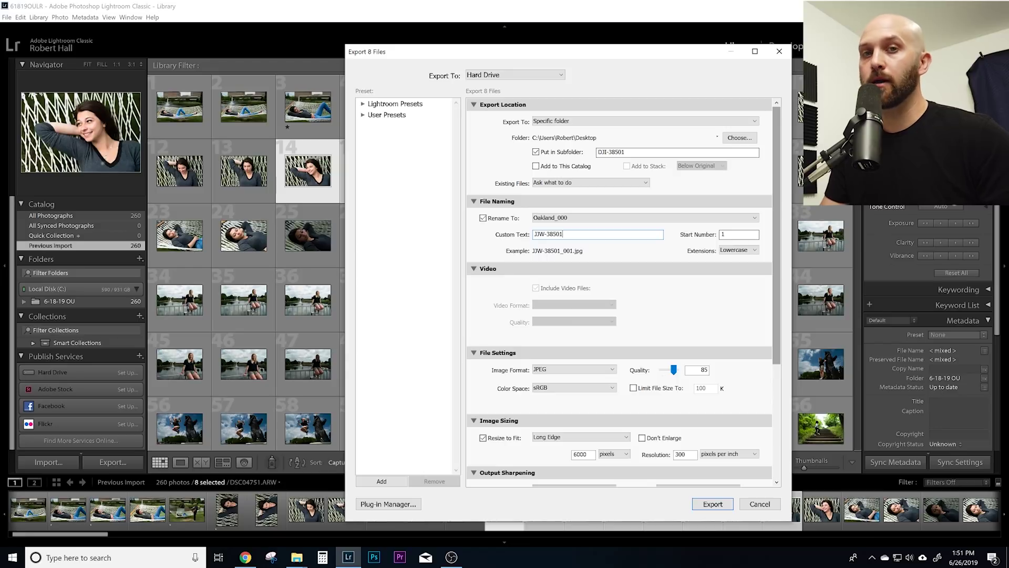
# Step: Set JPEG quality to 90, turn off Resize to Fit, and export the eight photos
pyautogui.moveTo(674, 369); pyautogui.dragTo(677, 369)
pyautogui.click(482, 437)
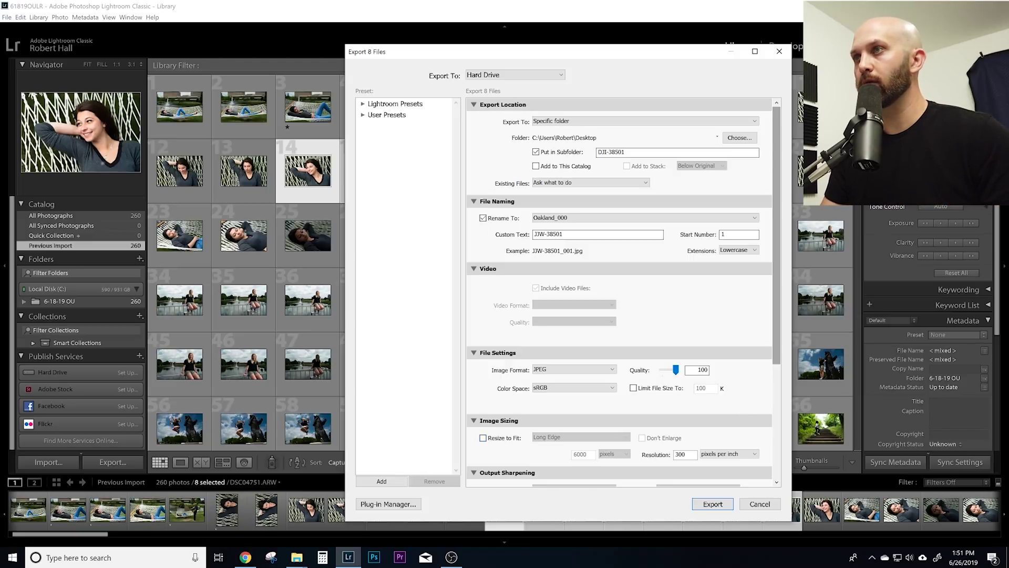
pyautogui.write('90')
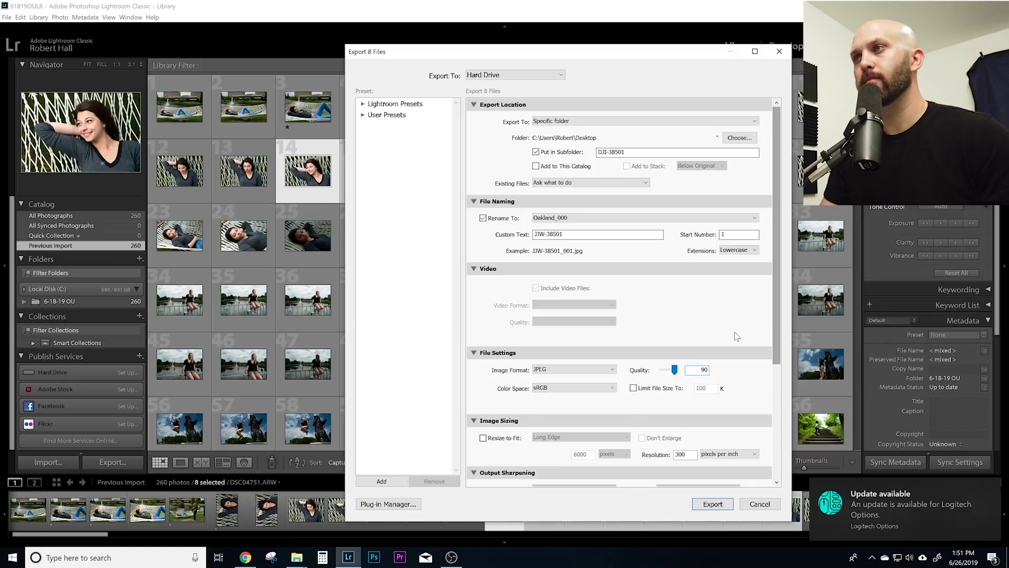
pyautogui.scroll(-3, 631, 290)
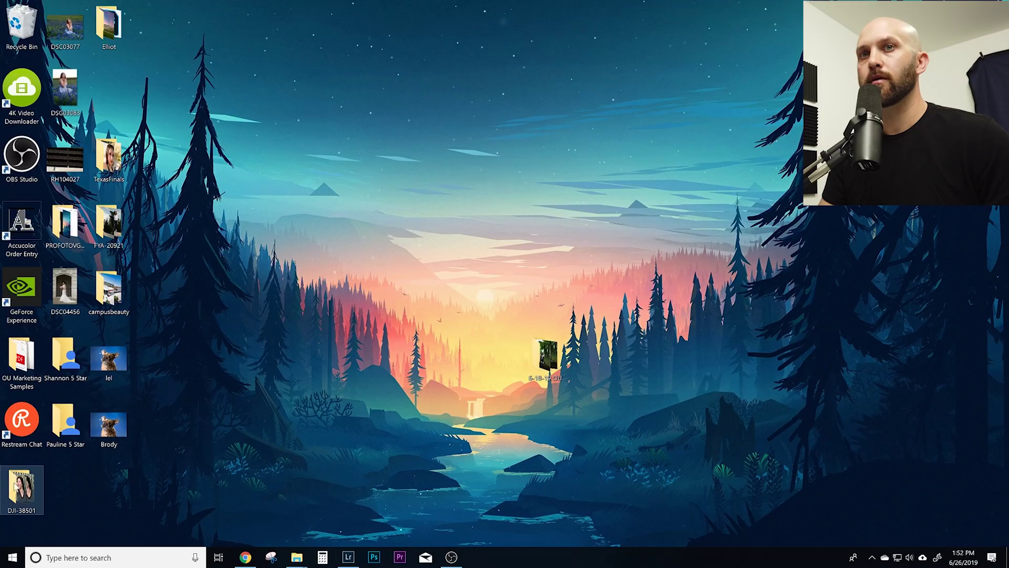
pyautogui.moveTo(21, 486); pyautogui.dragTo(555, 314)
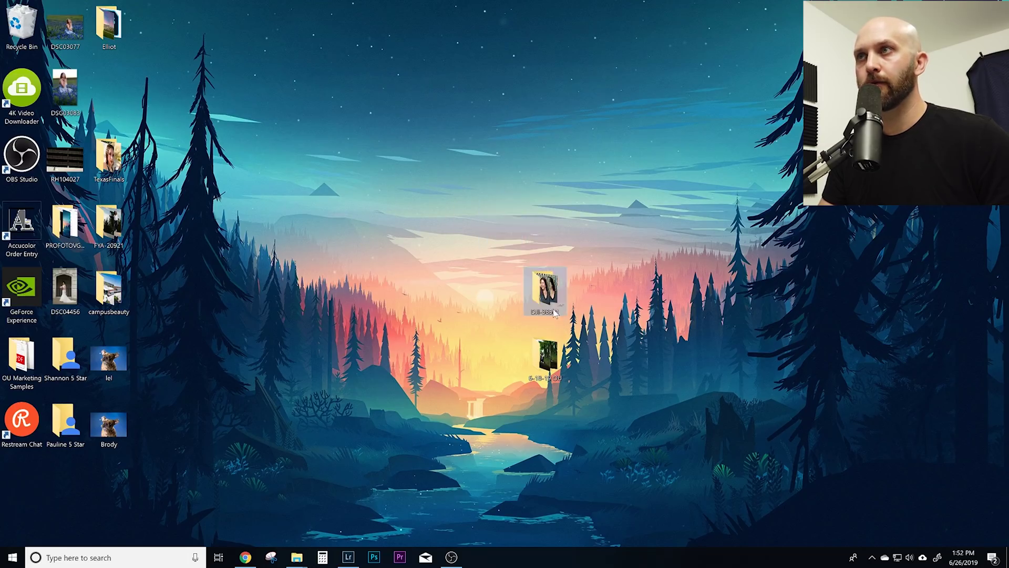
# Step: Move the DJI-38501 folder icon up above the 6-18-19 OU folder on the desktop
pyautogui.doubleClick(548, 354)
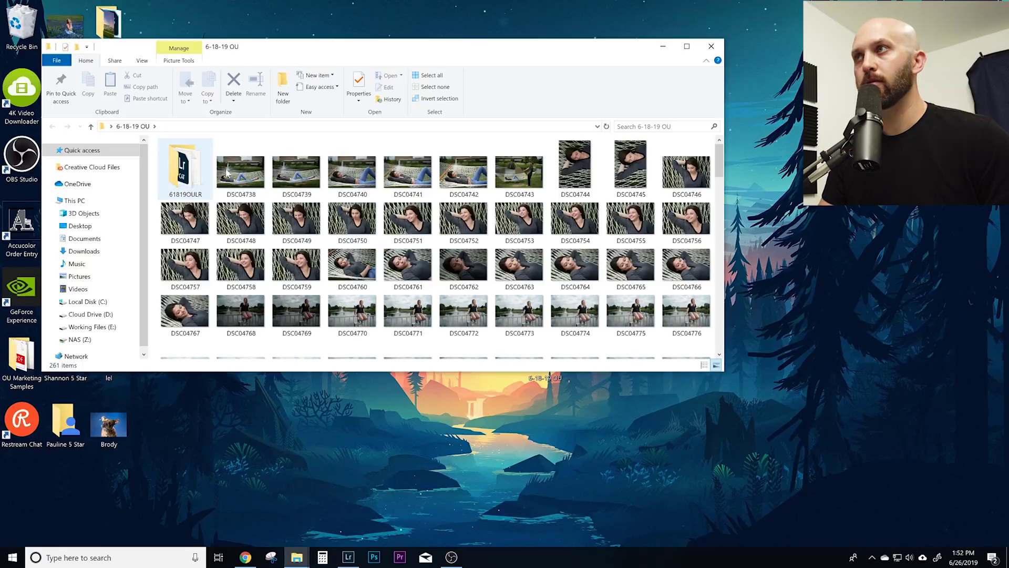
pyautogui.click(664, 49)
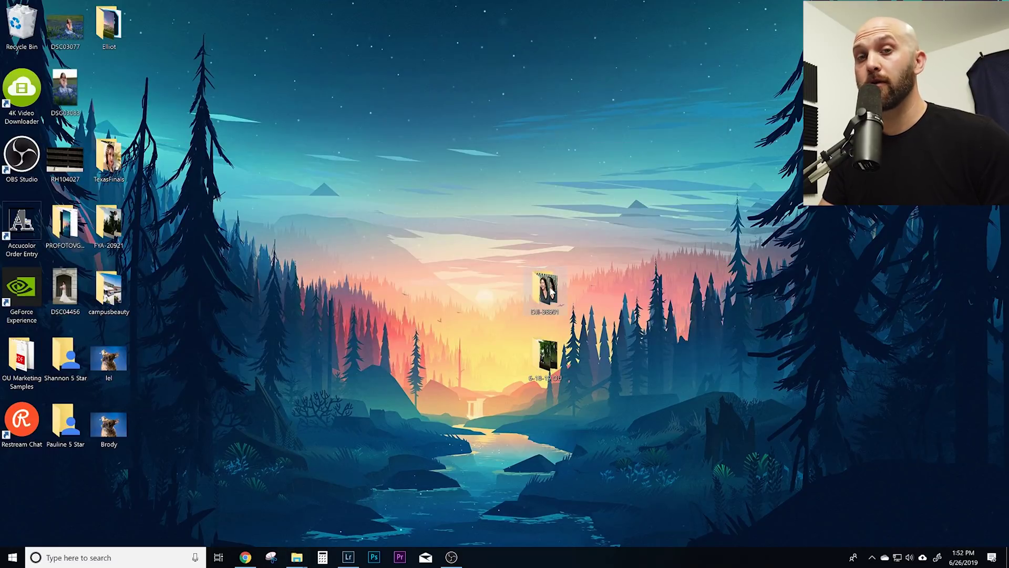
pyautogui.moveTo(557, 294); pyautogui.dragTo(552, 358)
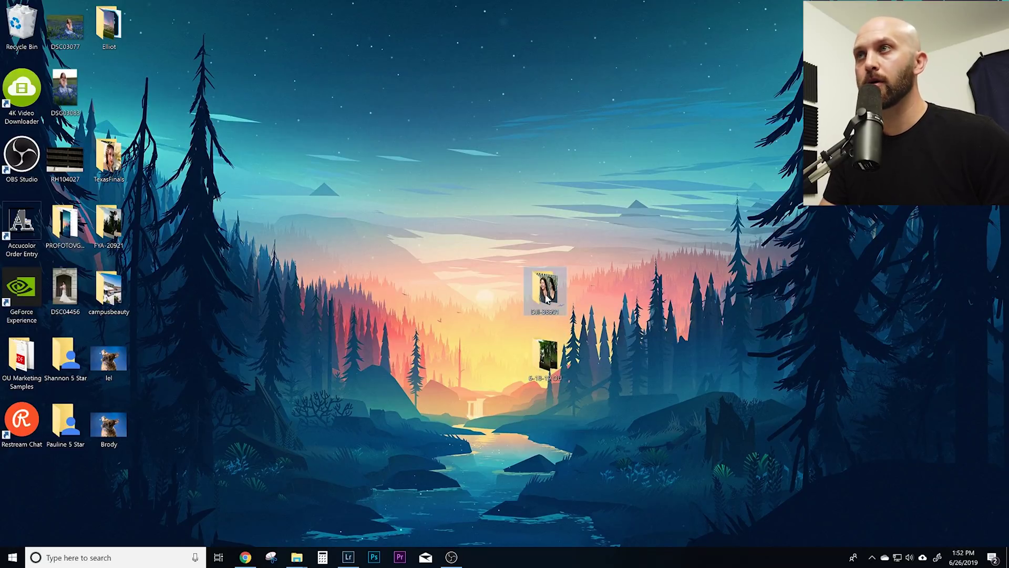
pyautogui.moveTo(547, 298); pyautogui.dragTo(544, 230)
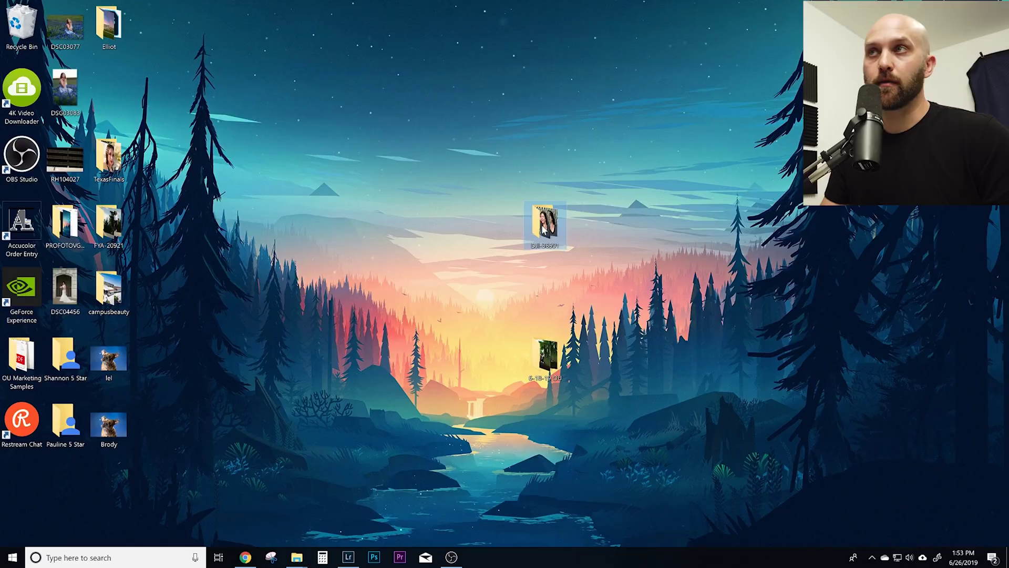
pyautogui.moveTo(544, 229)
pyautogui.mouseDown()
pyautogui.moveTo(515, 174)
pyautogui.moveTo(598, 233)
pyautogui.moveTo(551, 231)
pyautogui.mouseUp()
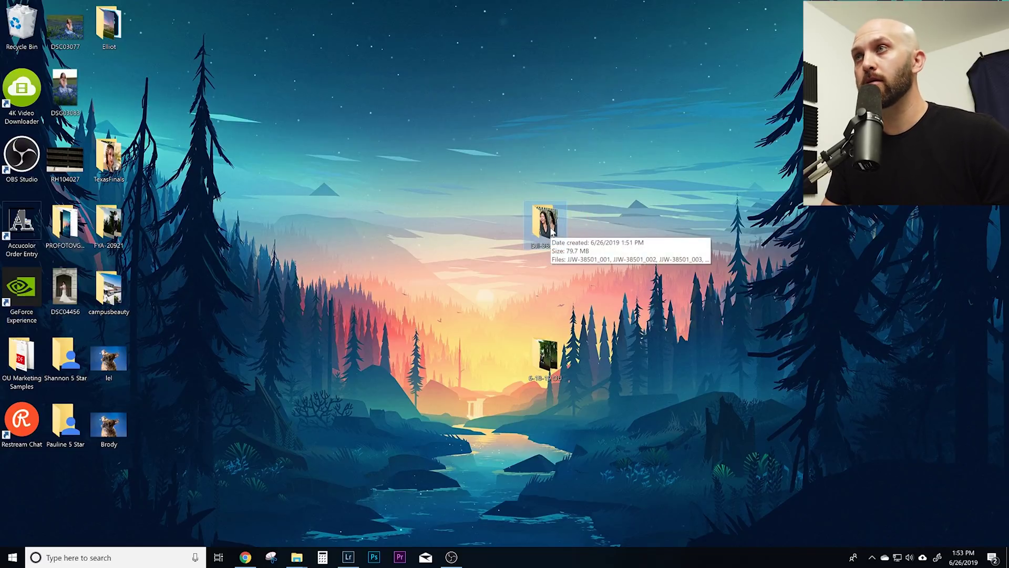
# Step: Drop DJI-38501 into 6-18-19 OU and open that folder to confirm it's there
pyautogui.moveTo(551, 231); pyautogui.dragTo(549, 371)
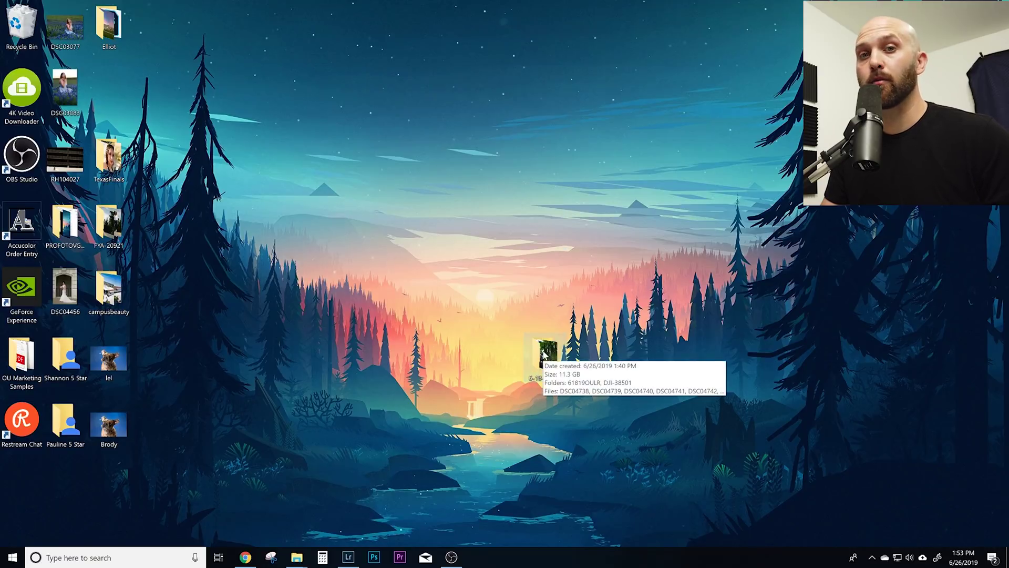
pyautogui.doubleClick(546, 353)
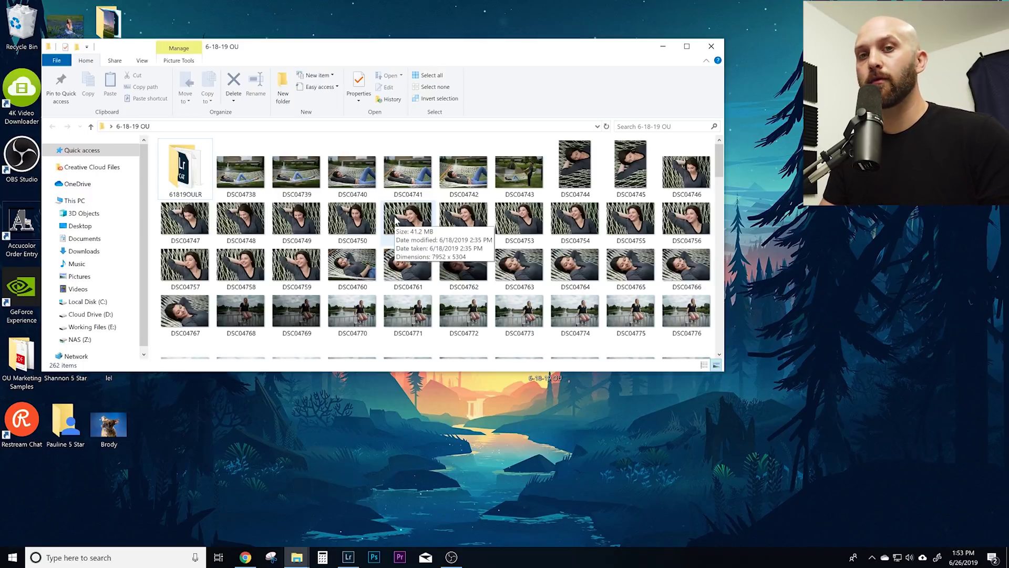
pyautogui.press('super+d')
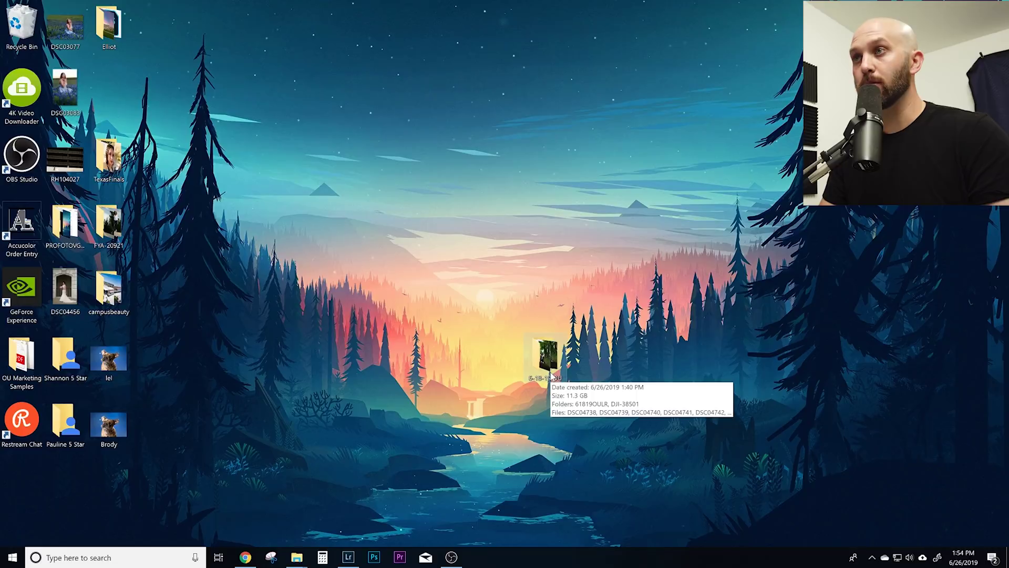
pyautogui.doubleClick(546, 363)
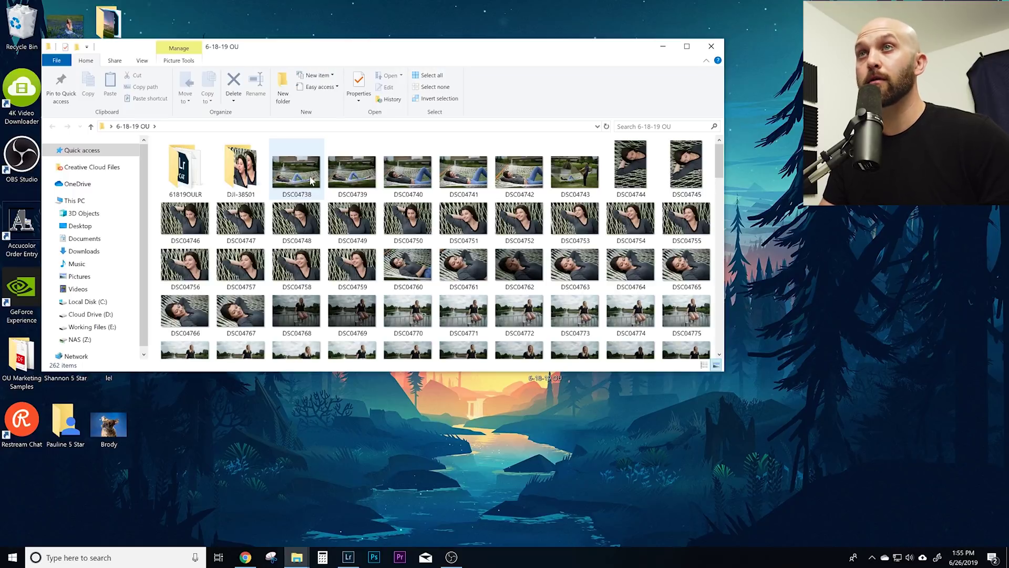
pyautogui.moveTo(352, 560)
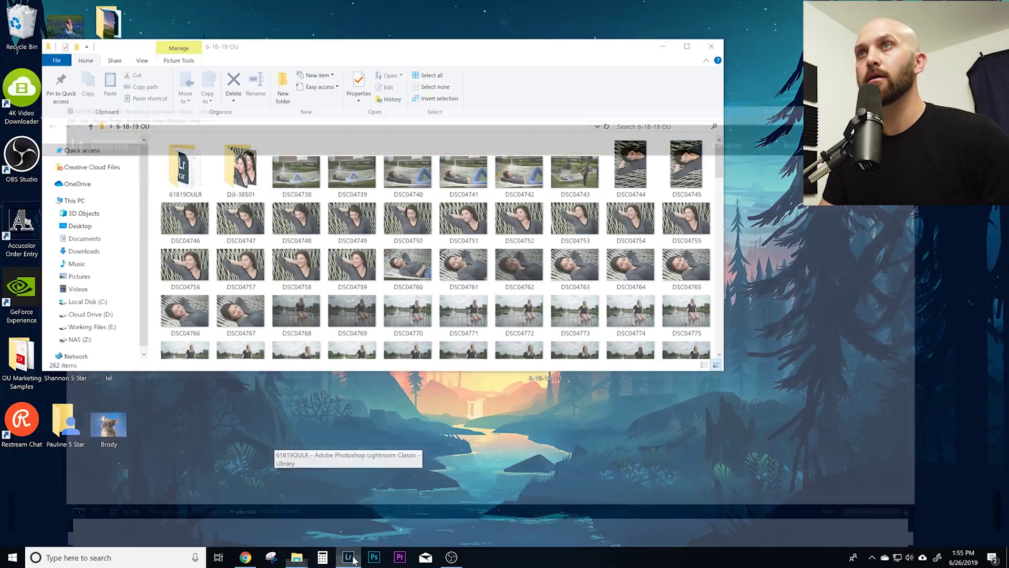
# Step: Select all 260 photos and open Library > Convert Photos to DNG with its Camera Raw compatibility options
pyautogui.click(348, 512)
pyautogui.hotkey('ctrl', 'a')
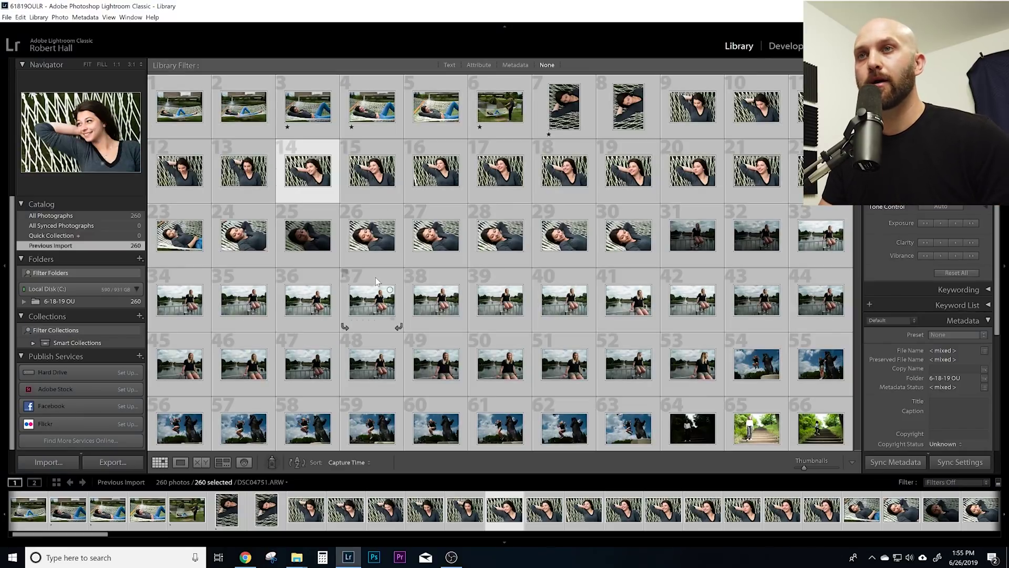
pyautogui.click(180, 462)
pyautogui.click(161, 462)
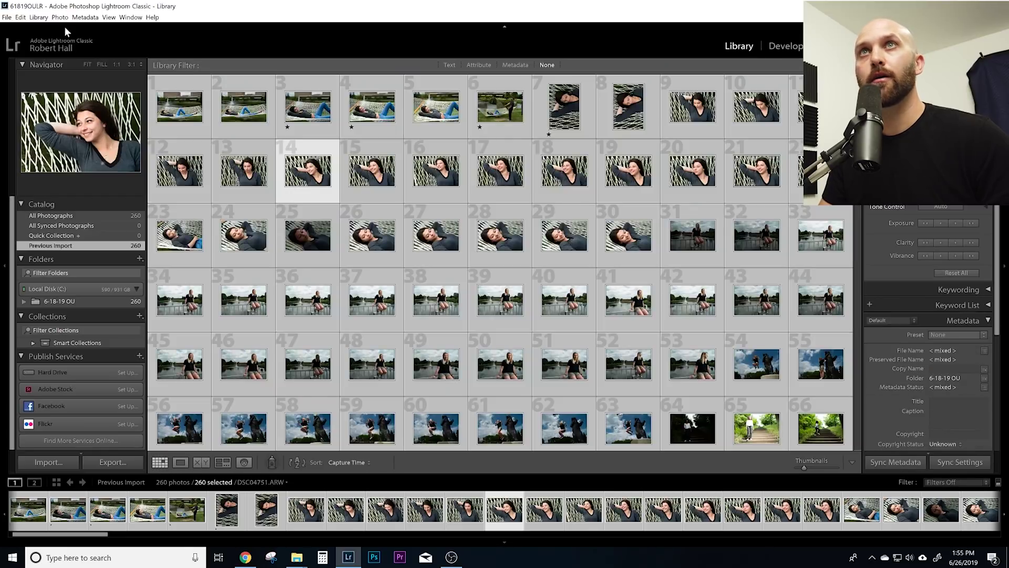
pyautogui.click(39, 17)
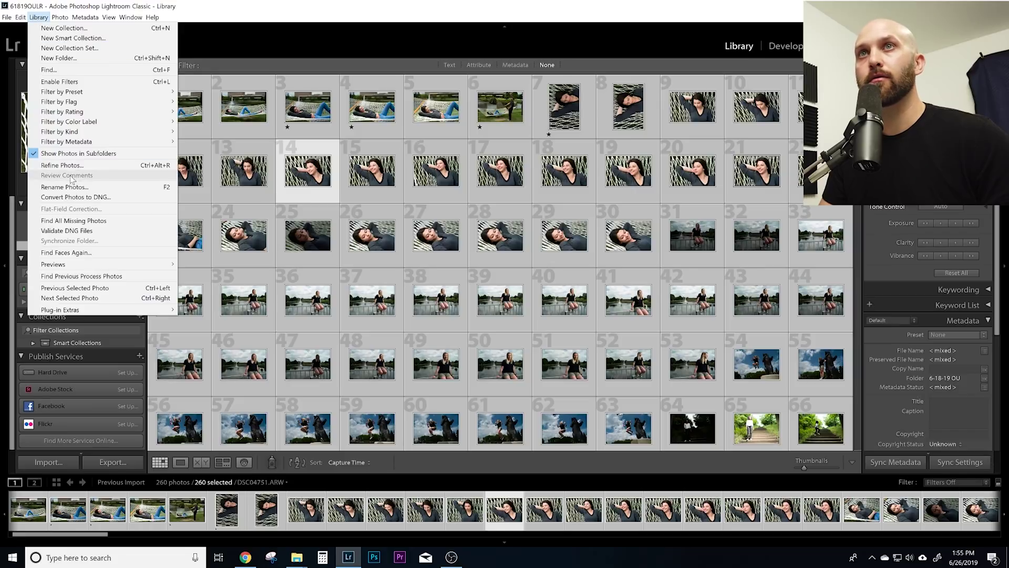
pyautogui.click(88, 198)
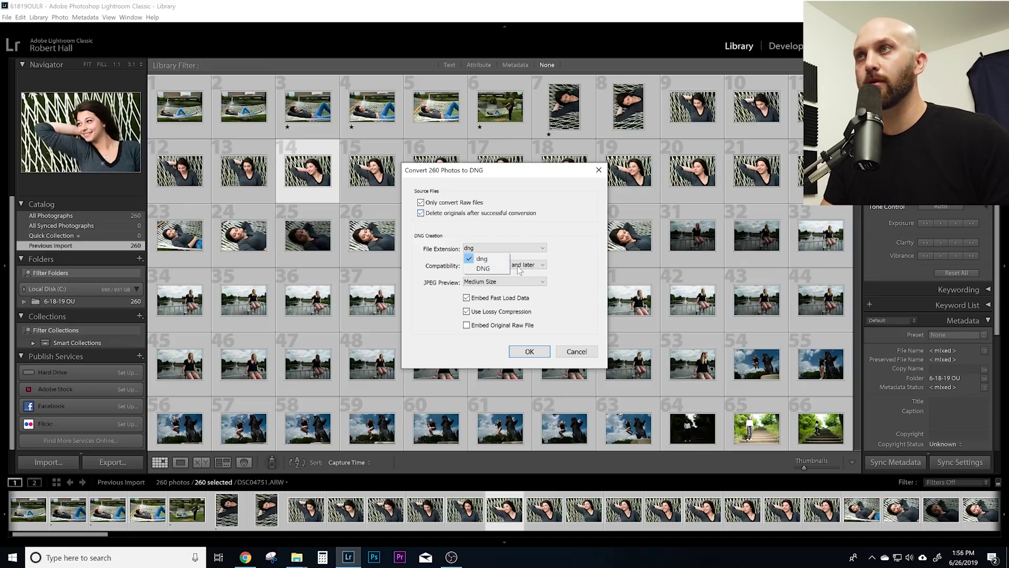
pyautogui.click(519, 267)
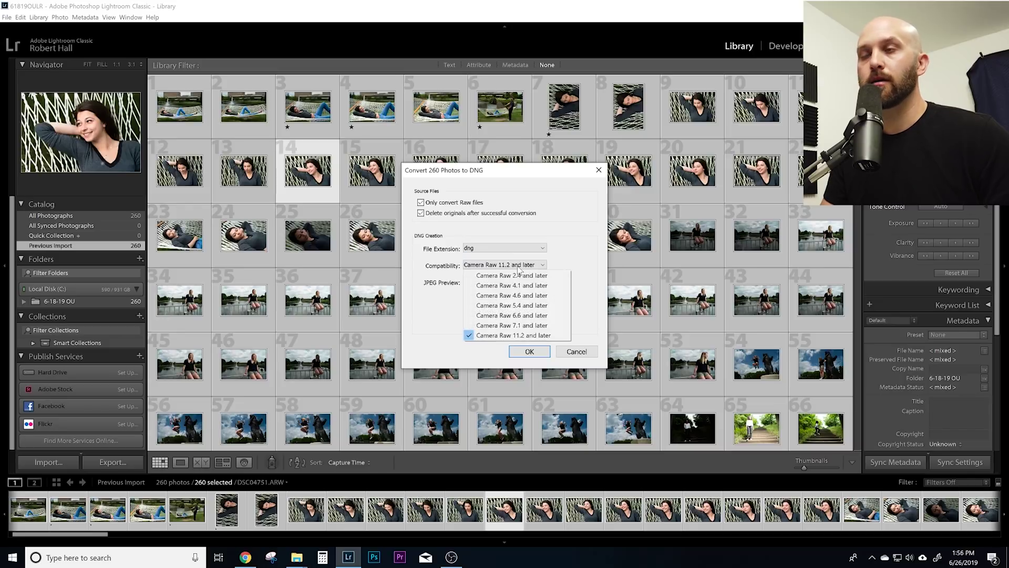
# Step: Convert the photos to DNG with Camera Raw 11.2 compatibility, Medium Size previews and lossy compression
pyautogui.click(581, 260)
pyautogui.click(519, 280)
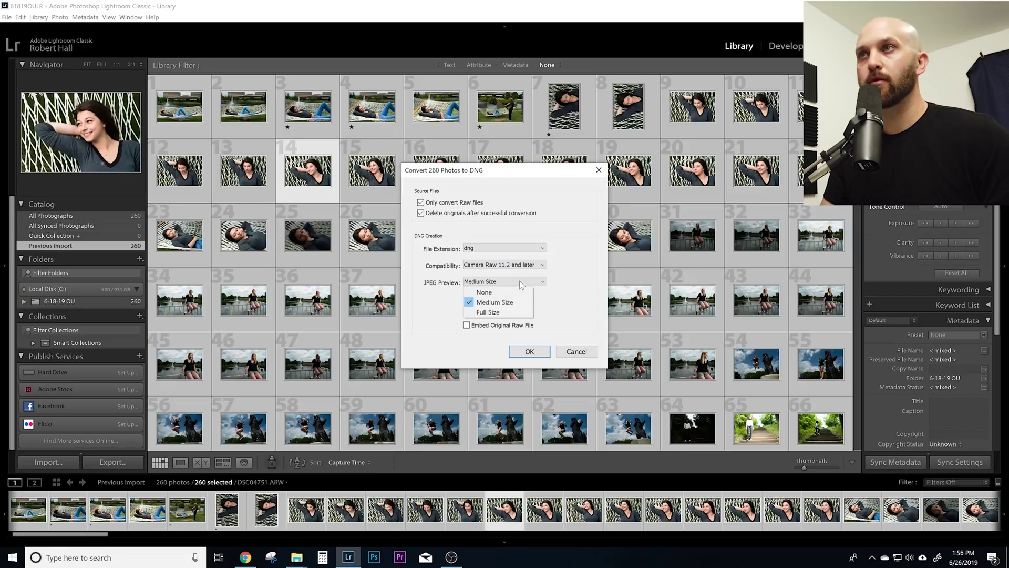
pyautogui.click(504, 303)
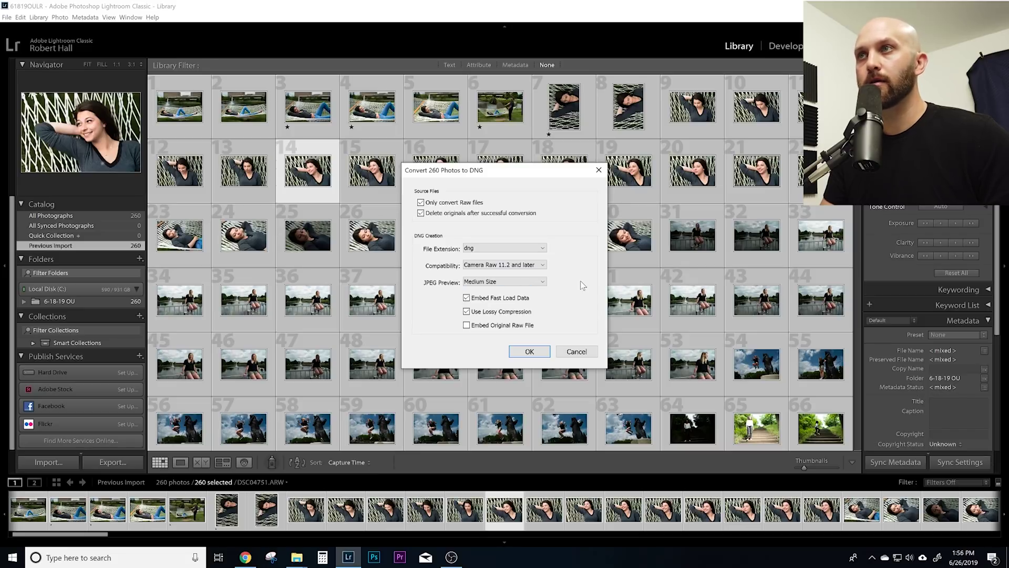
pyautogui.click(493, 314)
pyautogui.click(494, 316)
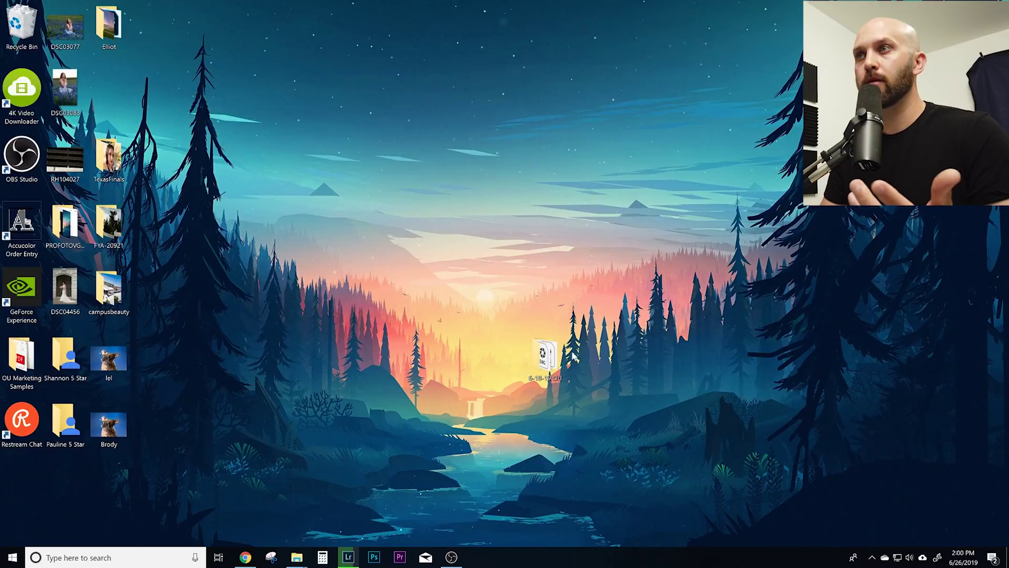
# Step: Open the desktop 6-18-19 OU folder to see the converted DNG files
pyautogui.doubleClick(544, 358)
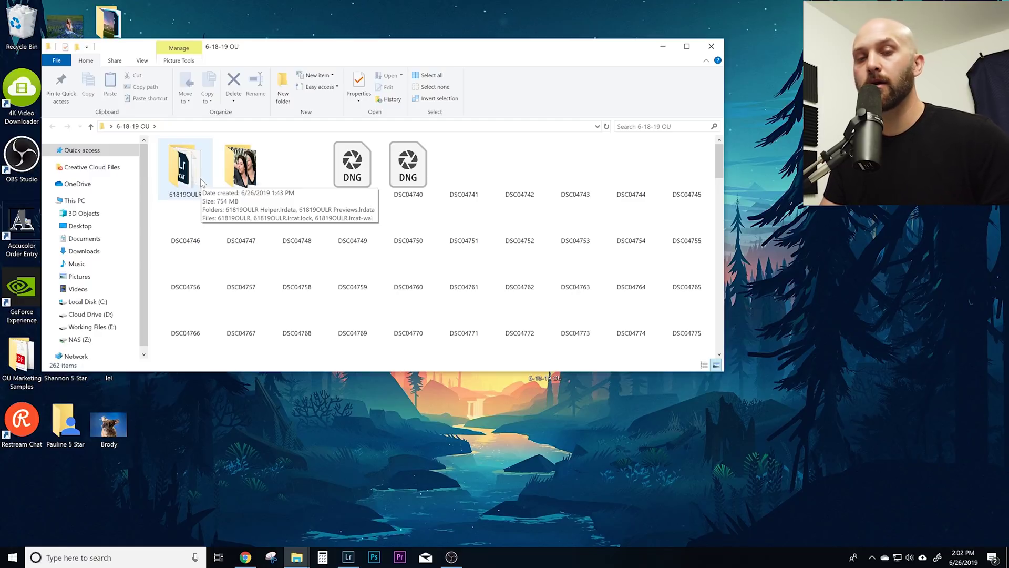
# Step: Open the 61819OULR catalog folder and bring up Lightroom's taskbar menu to close it
pyautogui.doubleClick(202, 183)
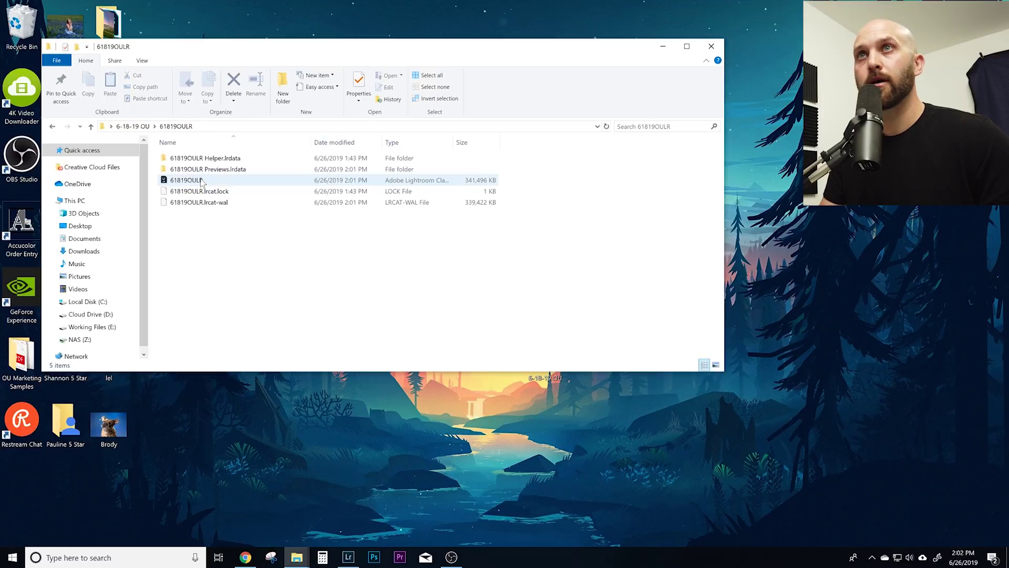
pyautogui.rightClick(348, 557)
# Step: Quit Lightroom and look through the Recycle Bin's deleted files before closing it
pyautogui.click(345, 540)
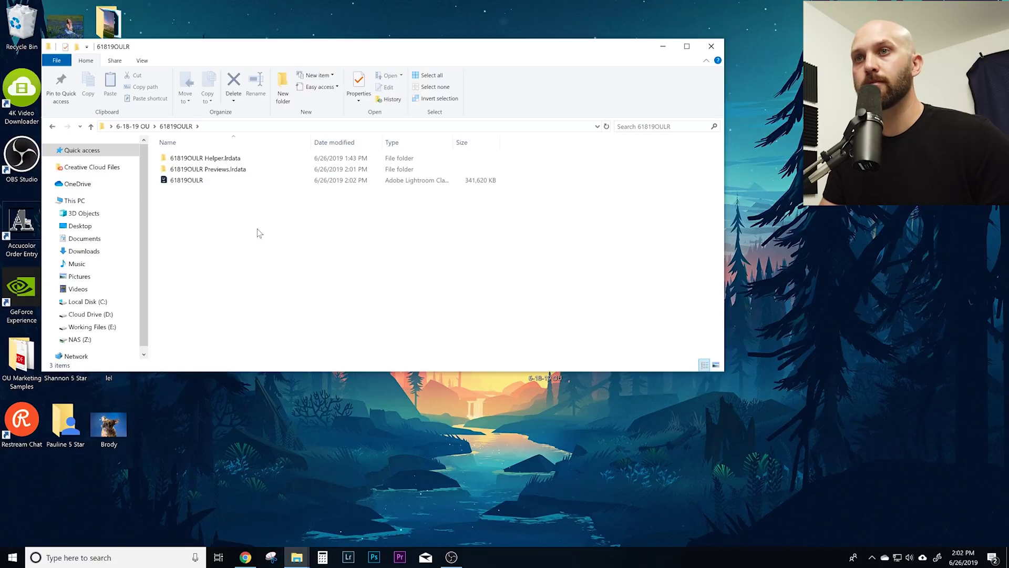
pyautogui.doubleClick(21, 23)
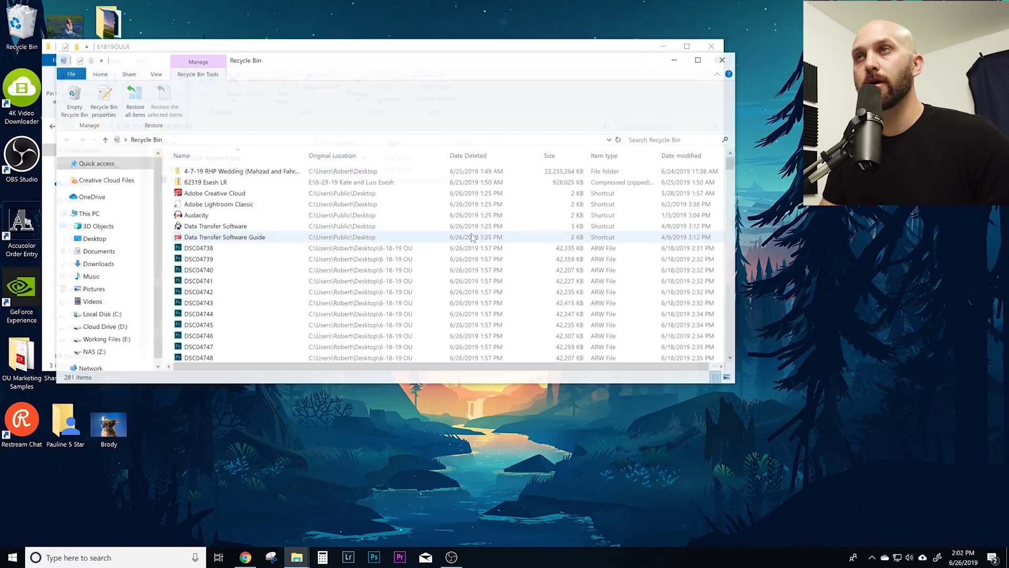
pyautogui.scroll(-5, 415, 263)
pyautogui.scroll(-20, 415, 263)
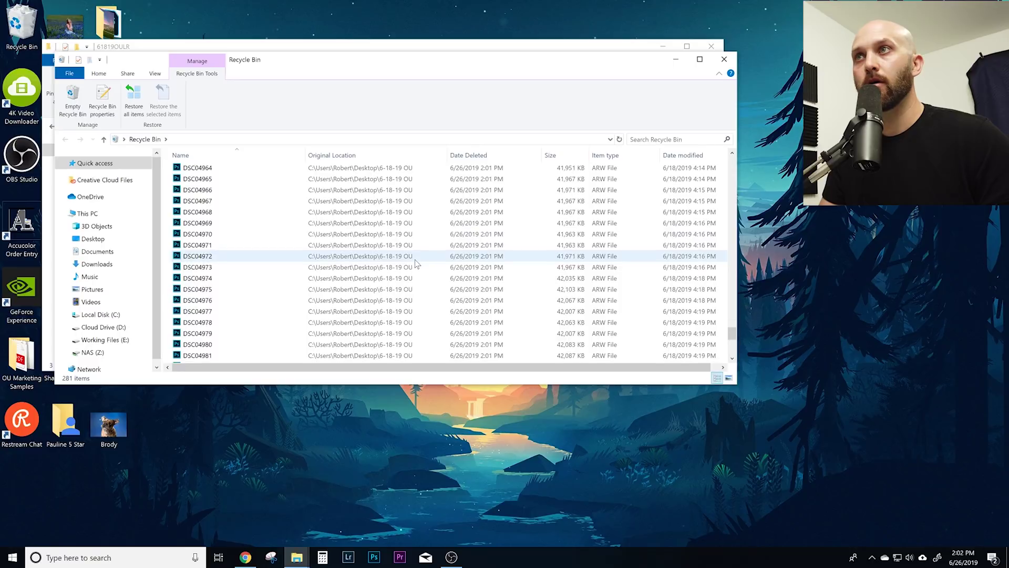
pyautogui.scroll(-10, 416, 263)
pyautogui.scroll(20, 416, 263)
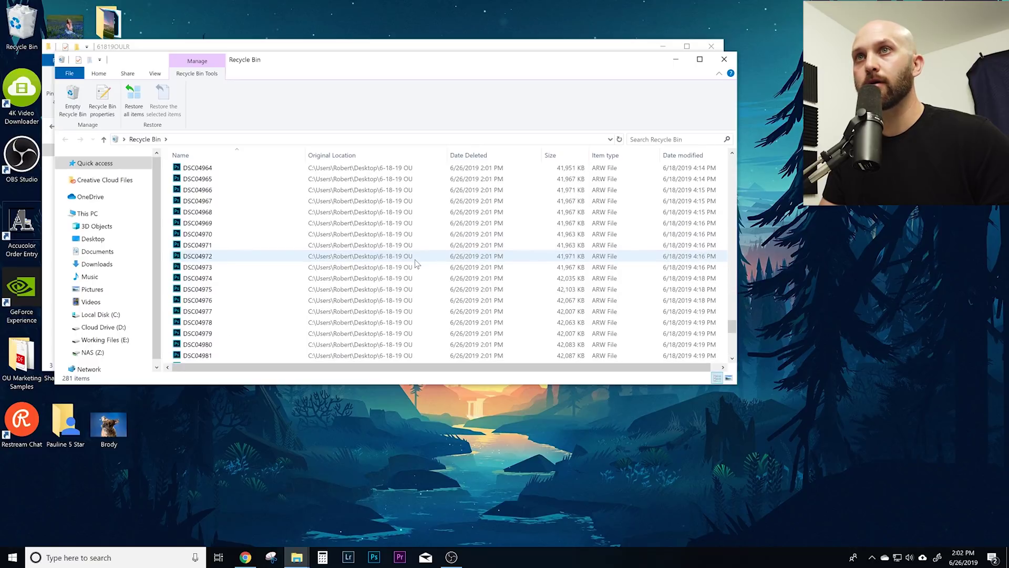
pyautogui.click(724, 59)
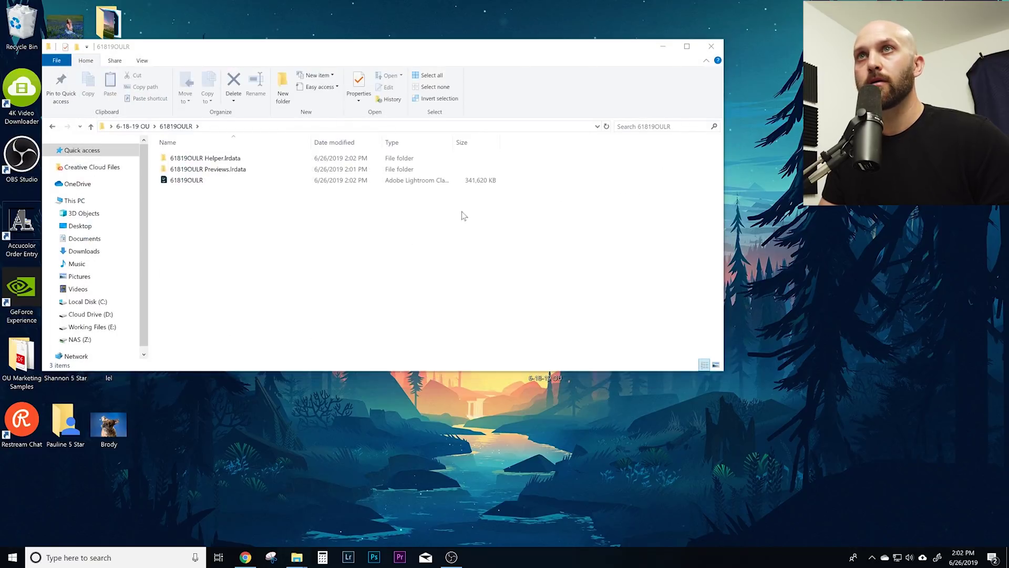
# Step: Go back to 6-18-19 OU, then select and reopen the 61819OULR catalog folder
pyautogui.press('BackSpace')
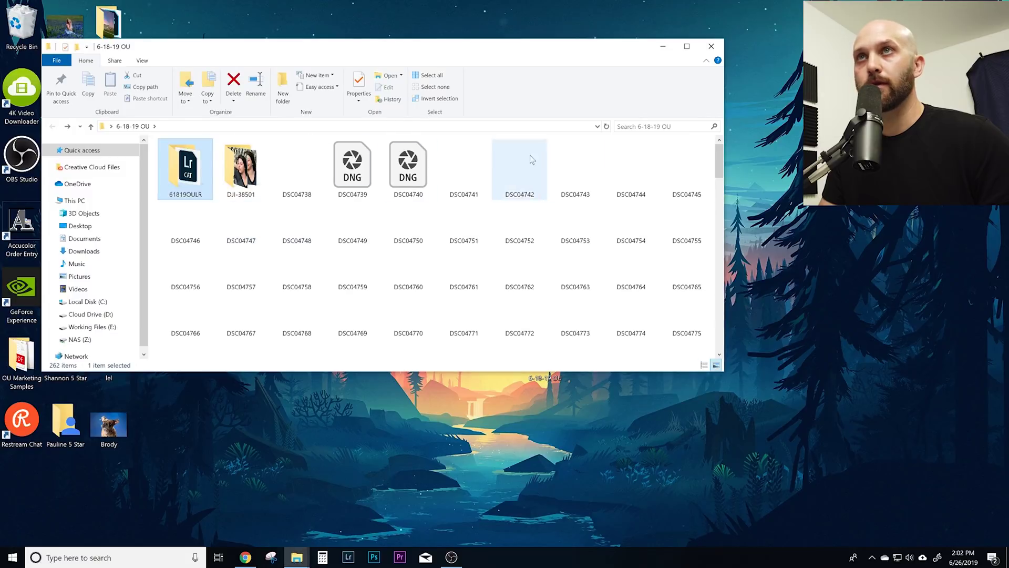
pyautogui.doubleClick(182, 167)
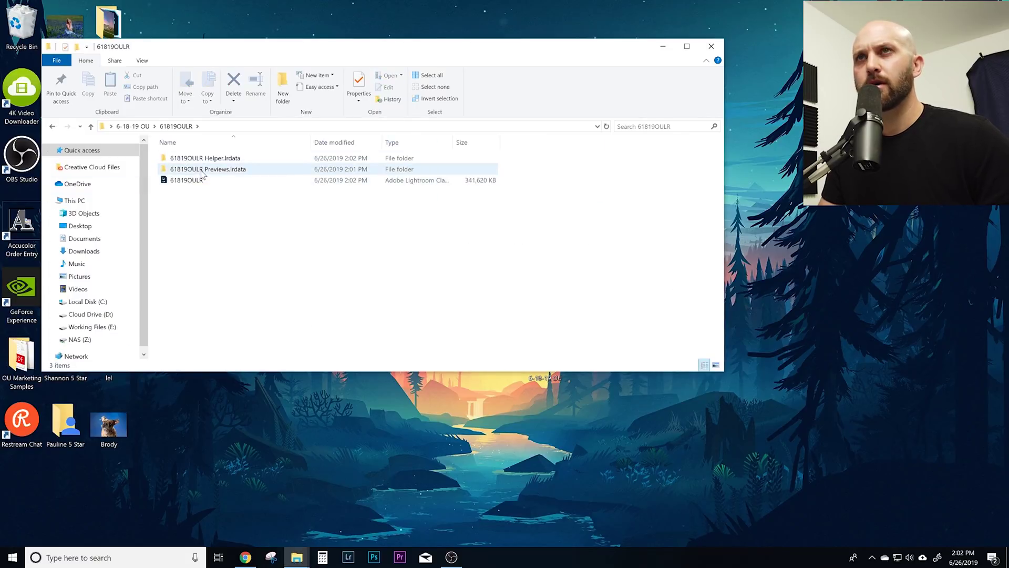
pyautogui.moveTo(203, 174)
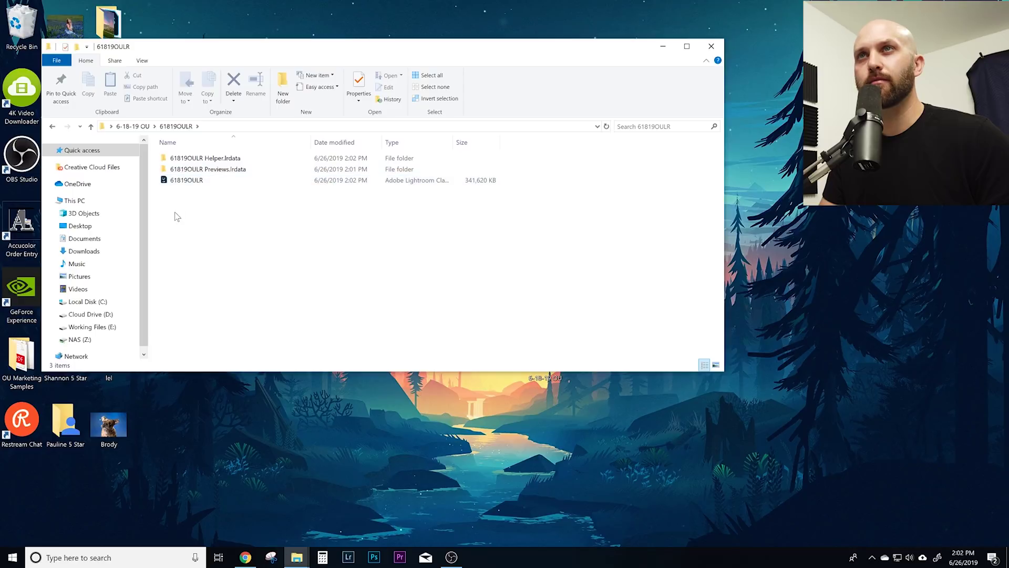
pyautogui.hotkey('alt', 'Left')
pyautogui.click(520, 268)
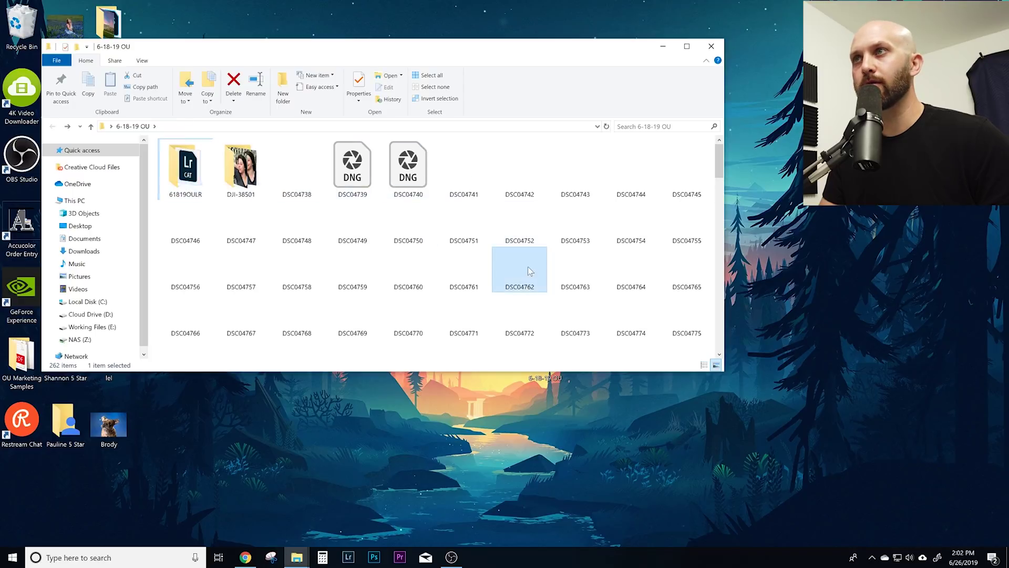
pyautogui.moveTo(192, 200)
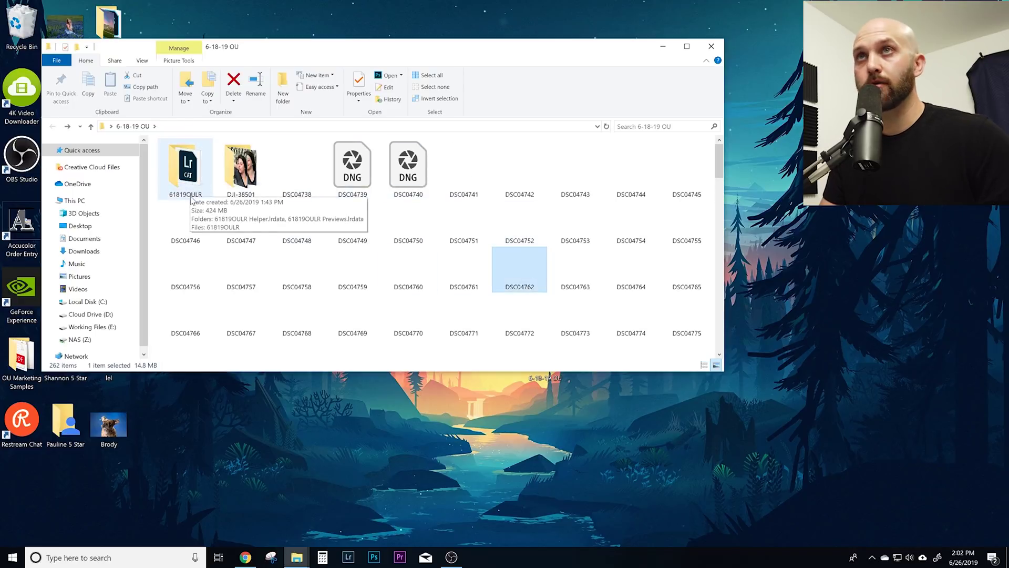
pyautogui.click(188, 175)
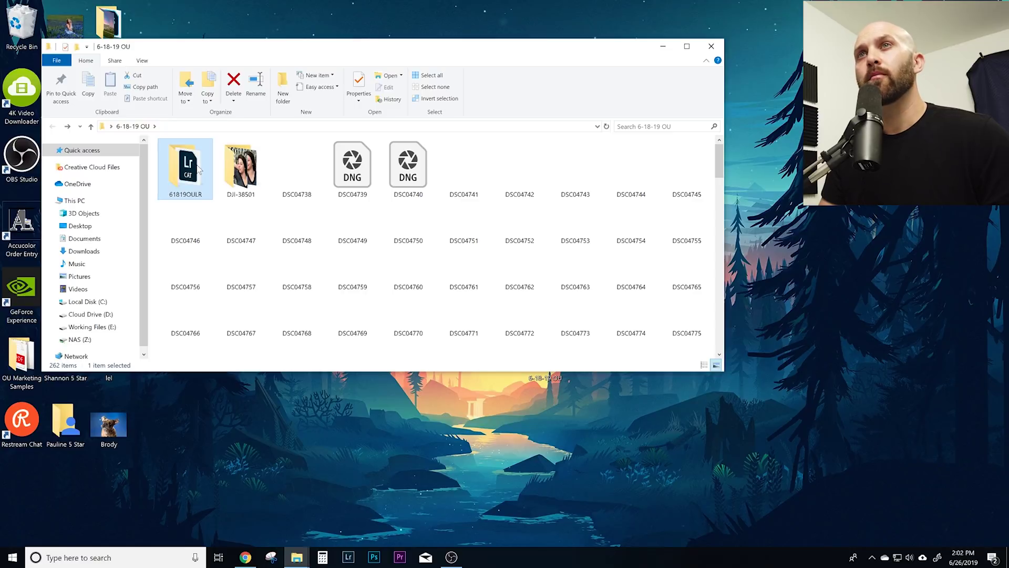
pyautogui.doubleClick(199, 170)
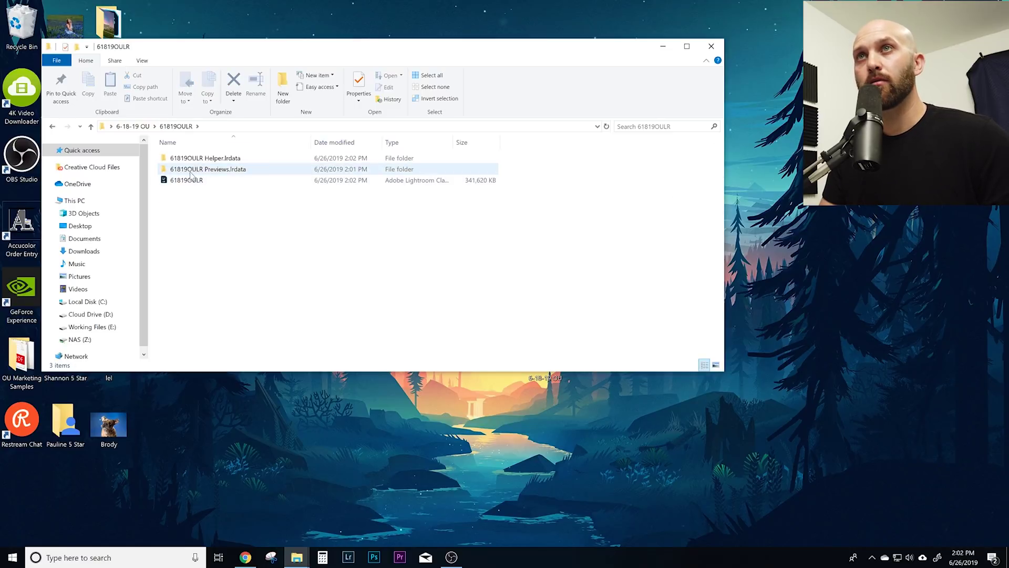
# Step: Browse Previews.lrdata subfolders 5, 5FA1 and 534F, then return to the 61819OULR folder
pyautogui.moveTo(545, 170); pyautogui.dragTo(479, 175)
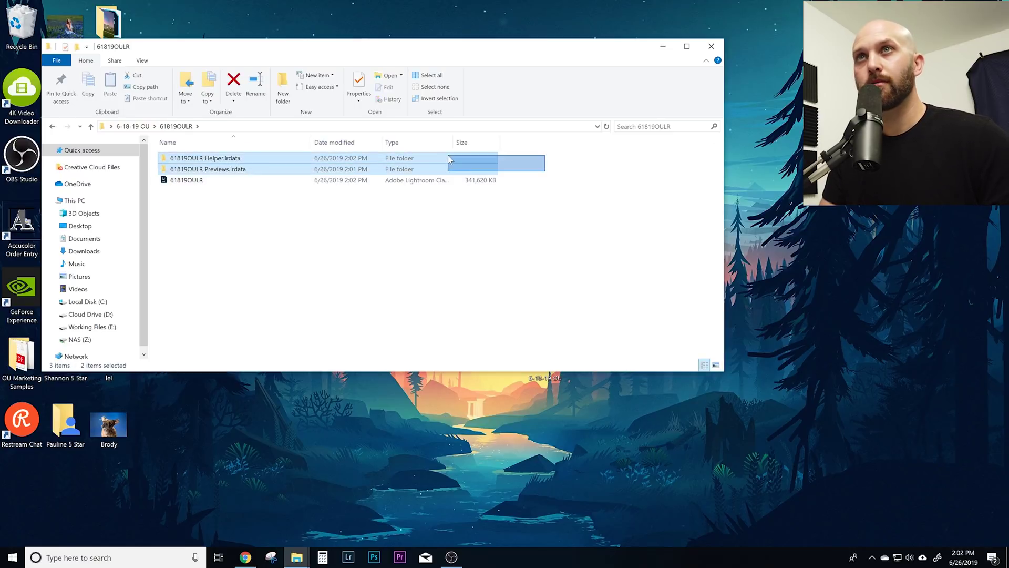
pyautogui.moveTo(449, 158); pyautogui.dragTo(245, 169)
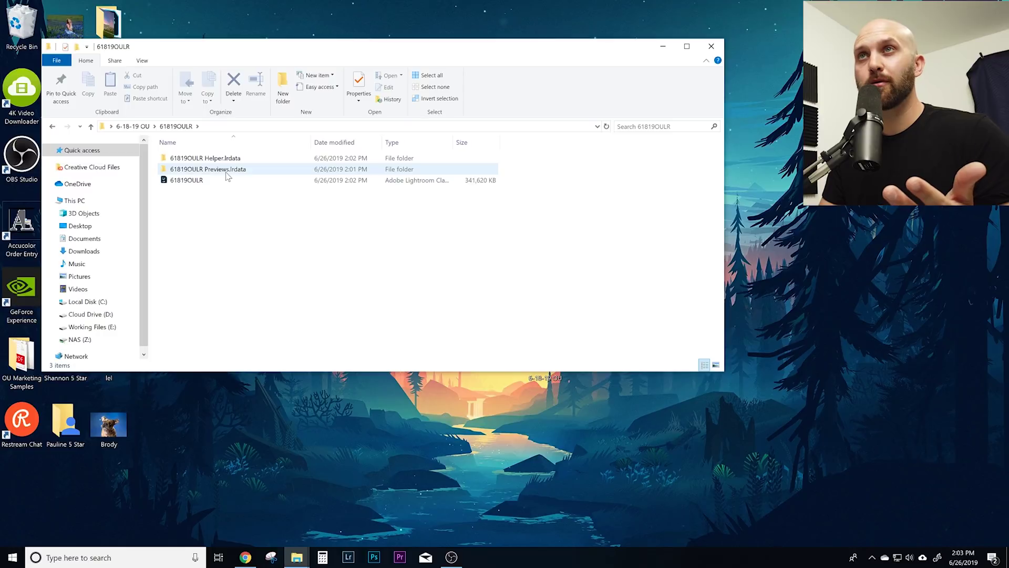
pyautogui.doubleClick(226, 170)
pyautogui.doubleClick(207, 210)
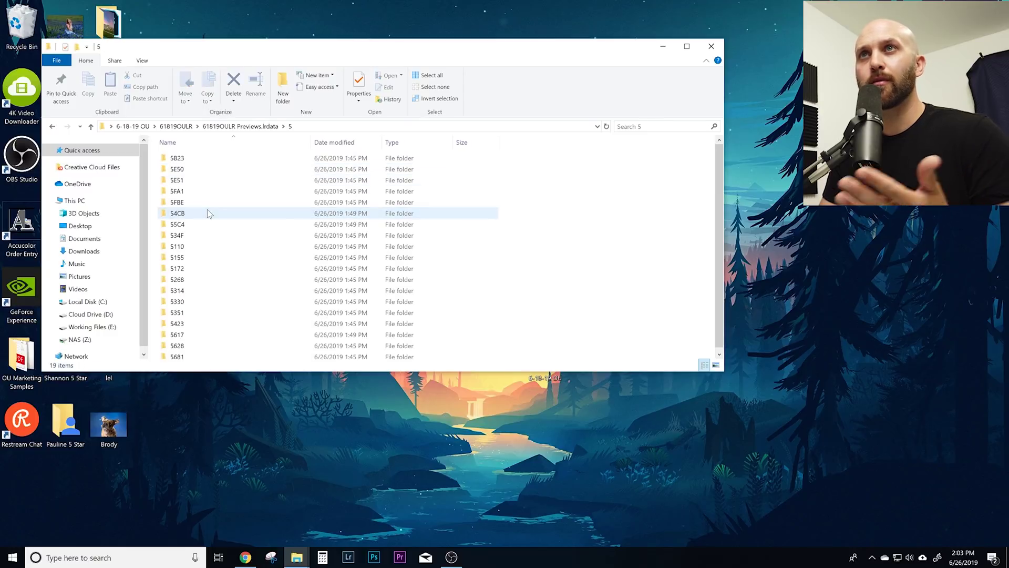
pyautogui.doubleClick(200, 198)
pyautogui.press('BackSpace')
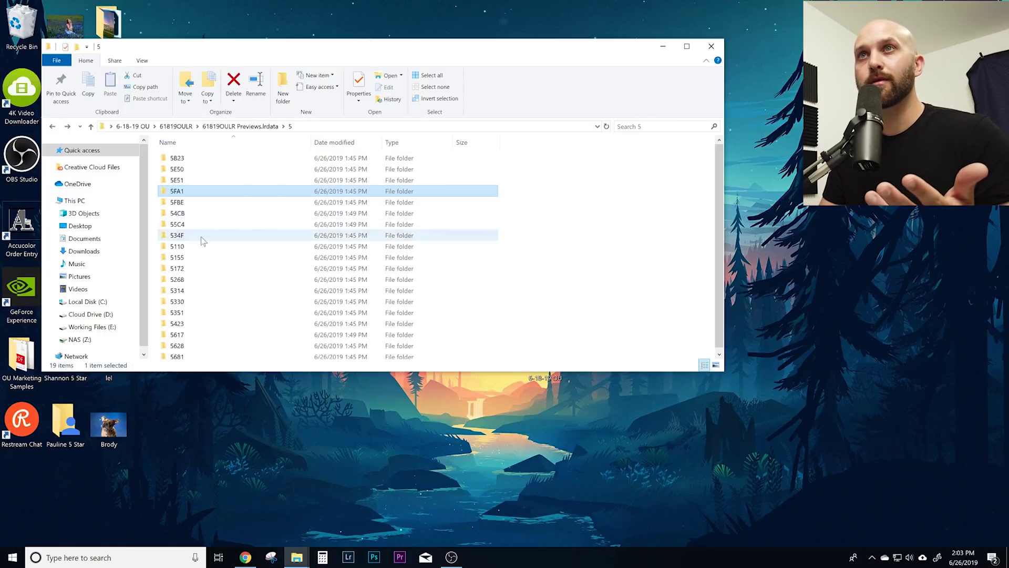
pyautogui.doubleClick(201, 235)
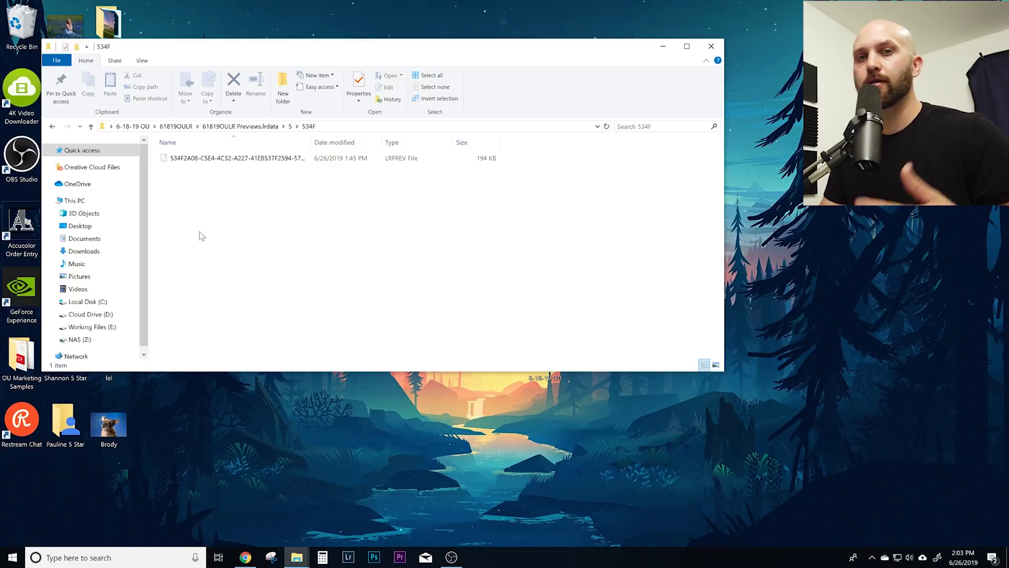
pyautogui.press('BackSpace')
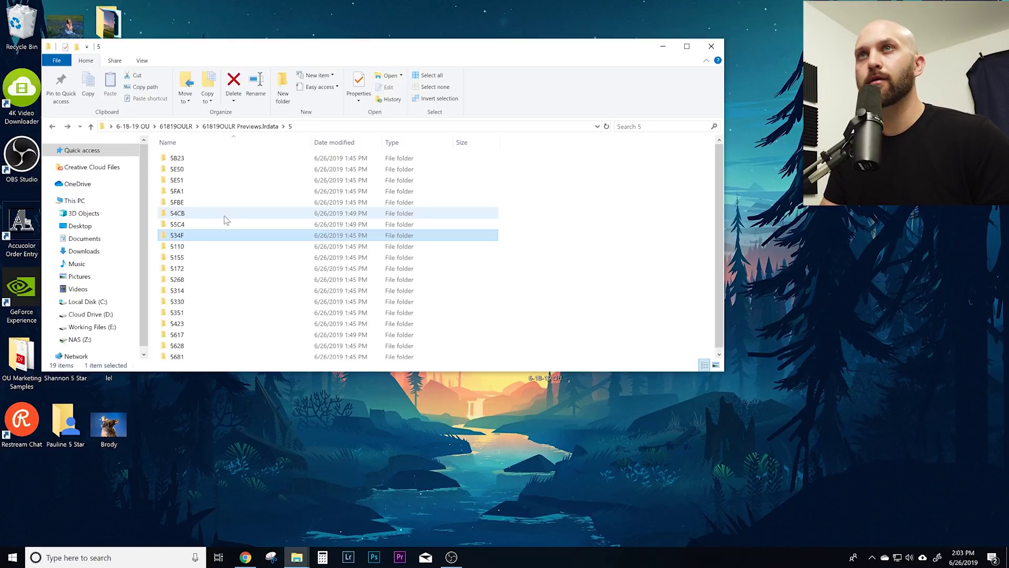
pyautogui.press('BackSpace')
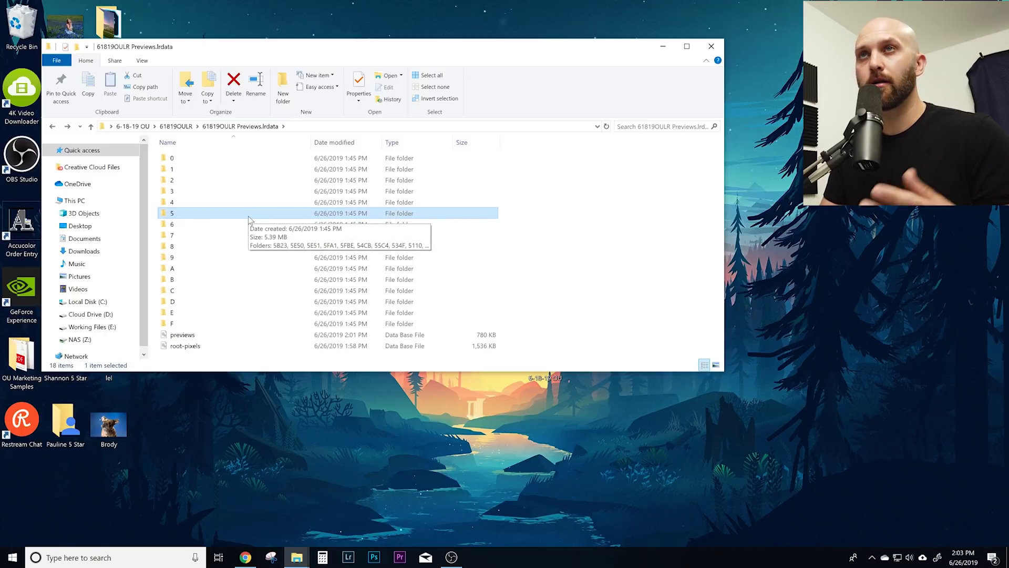
pyautogui.press('BackSpace')
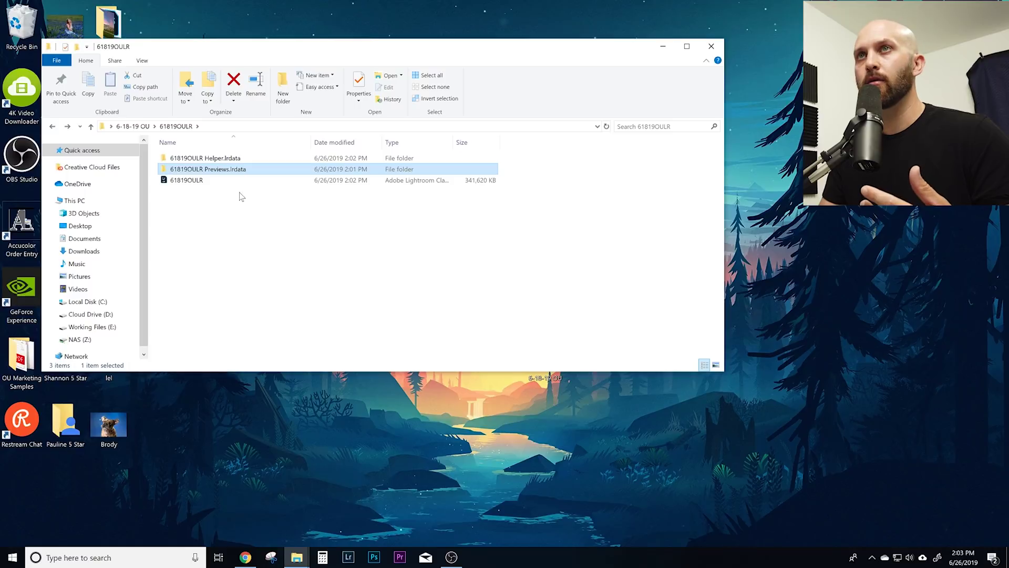
# Step: Delete the Helper.lrdata and Previews.lrdata folders, leaving only the catalog file
pyautogui.hotkey('ctrl', 'a')
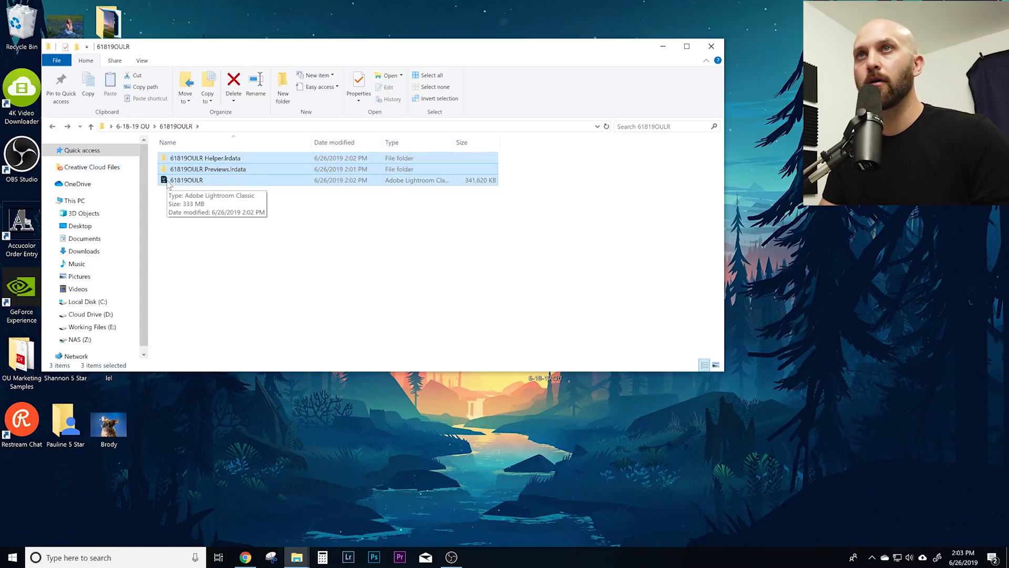
pyautogui.click(175, 232)
pyautogui.click(185, 169)
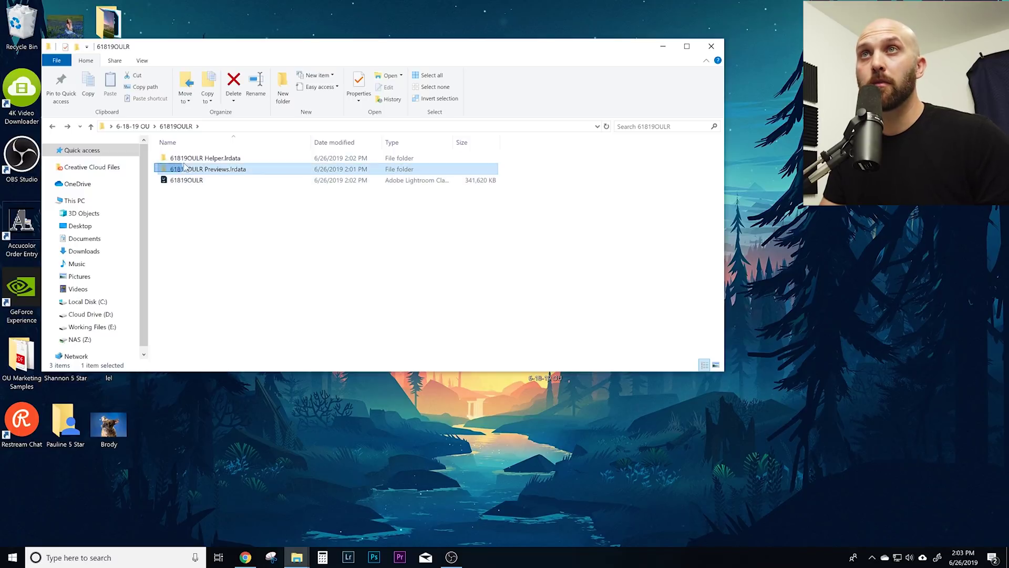
pyautogui.keyDown('ctrl'); pyautogui.click(192, 160); pyautogui.keyUp('ctrl')
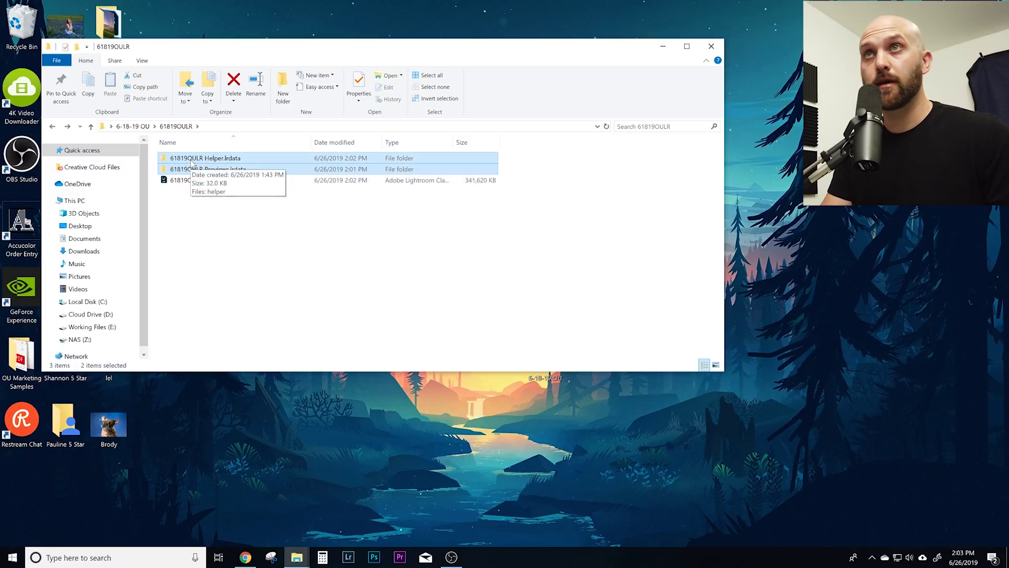
pyautogui.press('Delete')
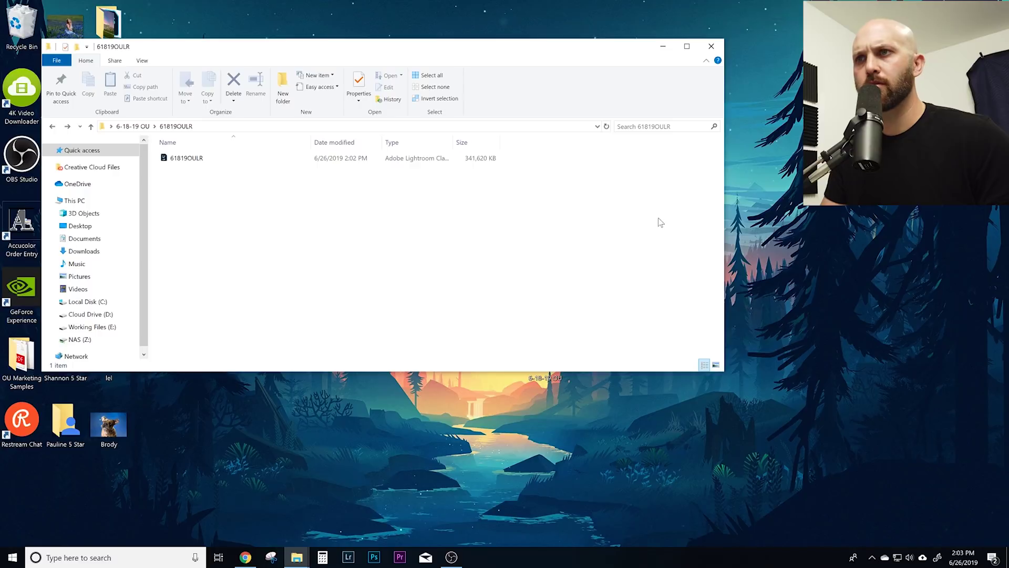
# Step: Open the 61819OULR catalog in Lightroom, then close Lightroom from its taskbar menu
pyautogui.doubleClick(205, 162)
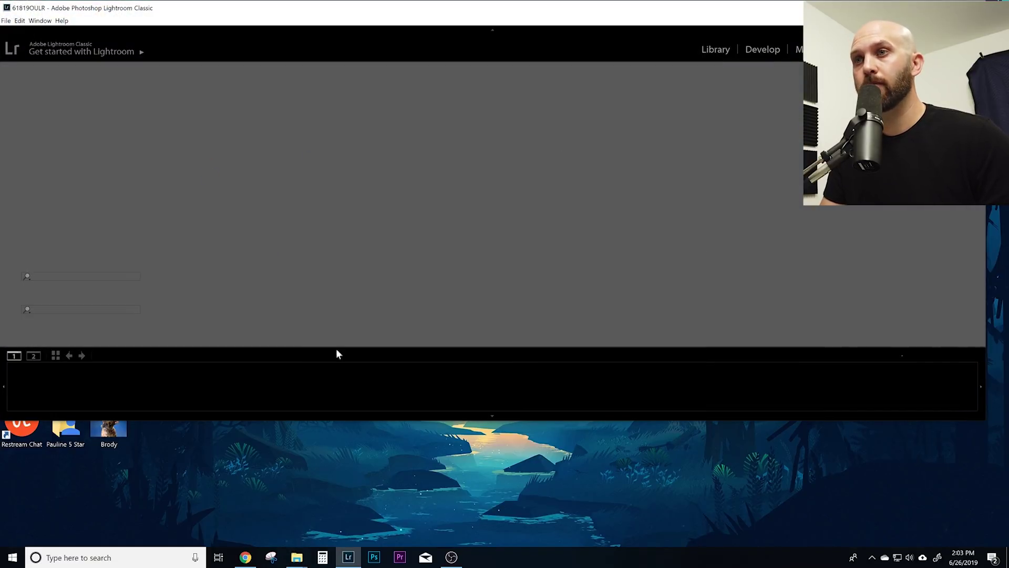
pyautogui.moveTo(297, 557)
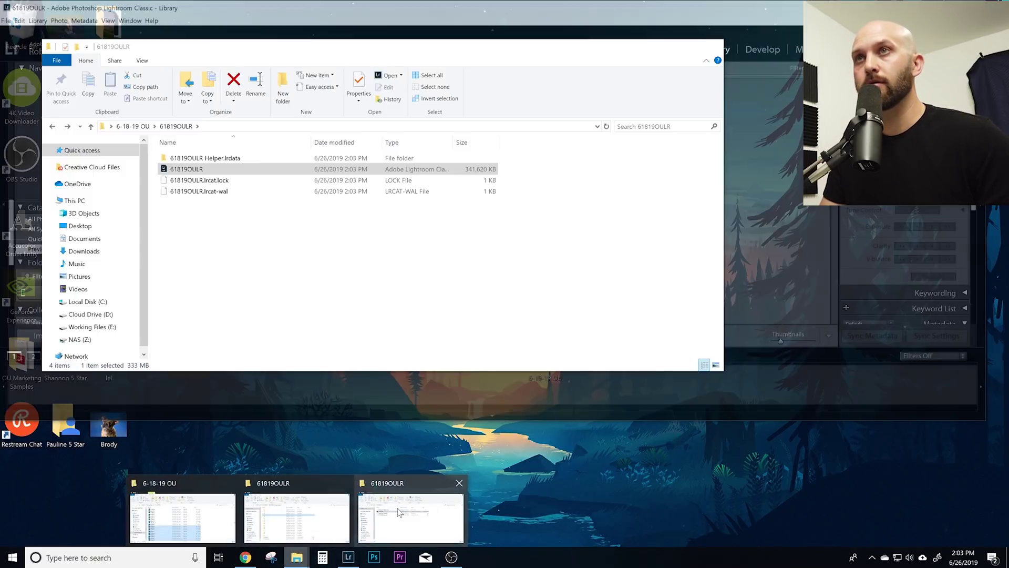
pyautogui.click(399, 512)
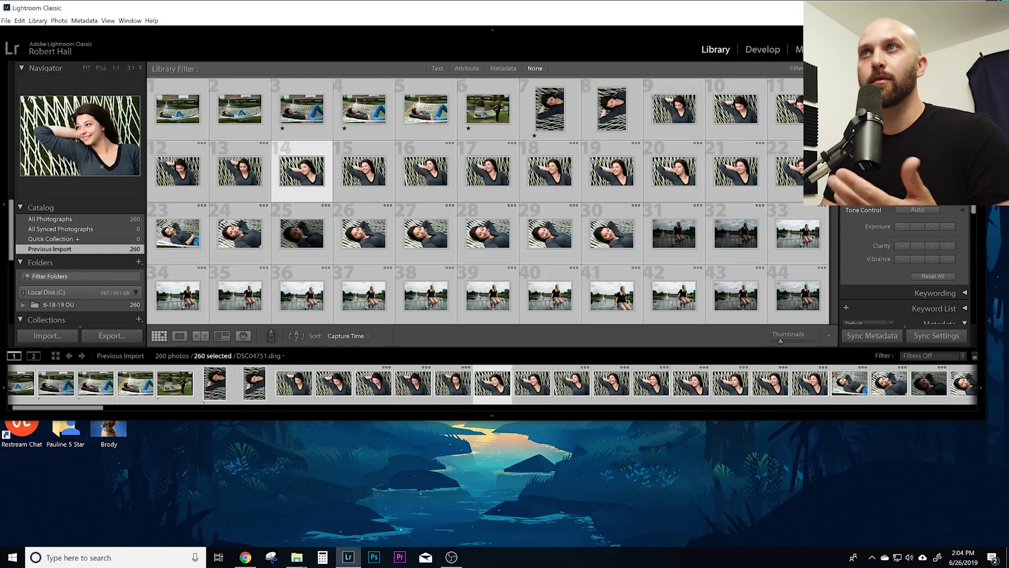
pyautogui.click(348, 557)
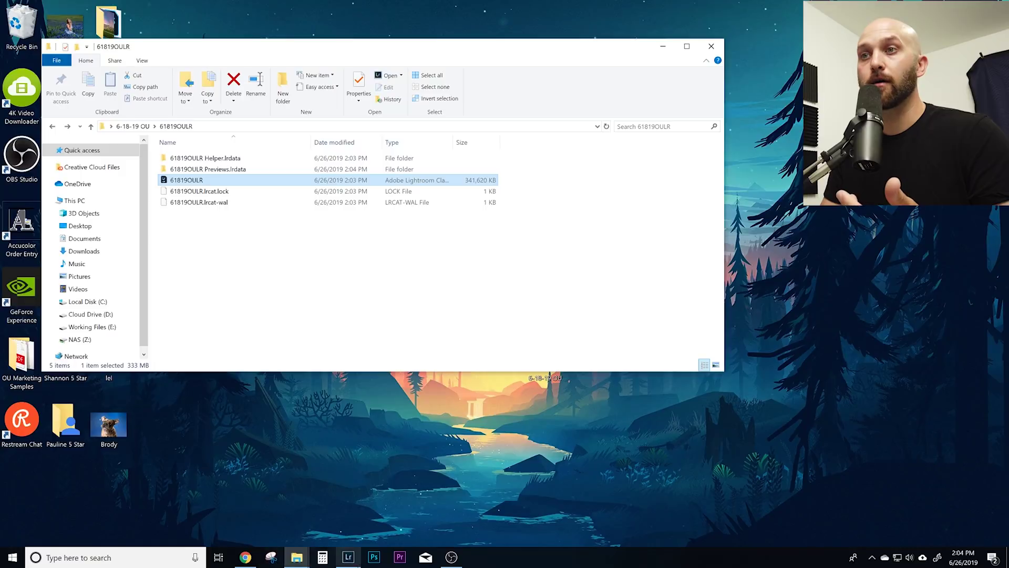
pyautogui.rightClick(348, 557)
pyautogui.click(340, 536)
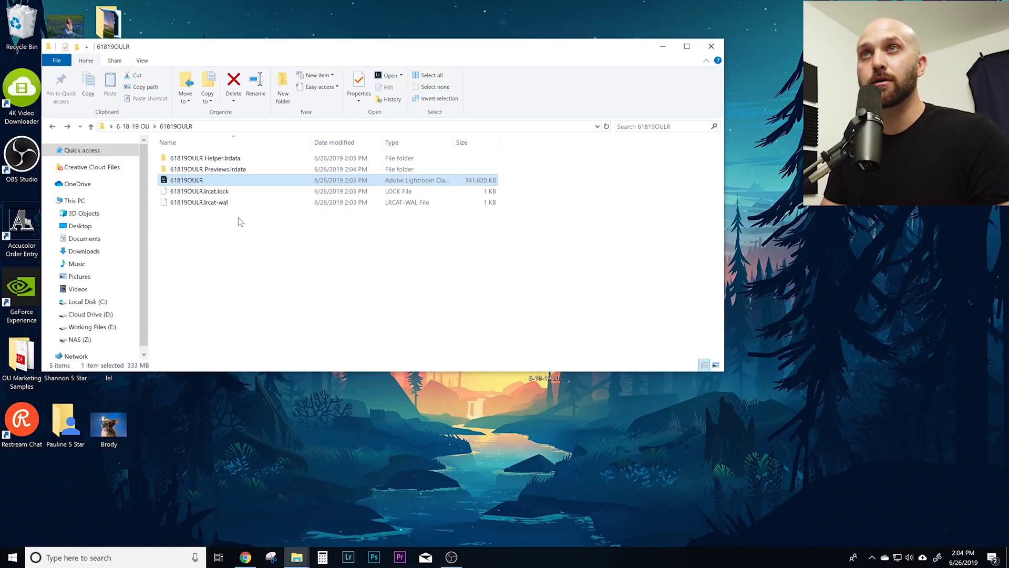
# Step: Delete the regenerated Helper and Previews .lrdata folders and close the Explorer window
pyautogui.moveTo(548, 163); pyautogui.dragTo(456, 174)
pyautogui.click(554, 163)
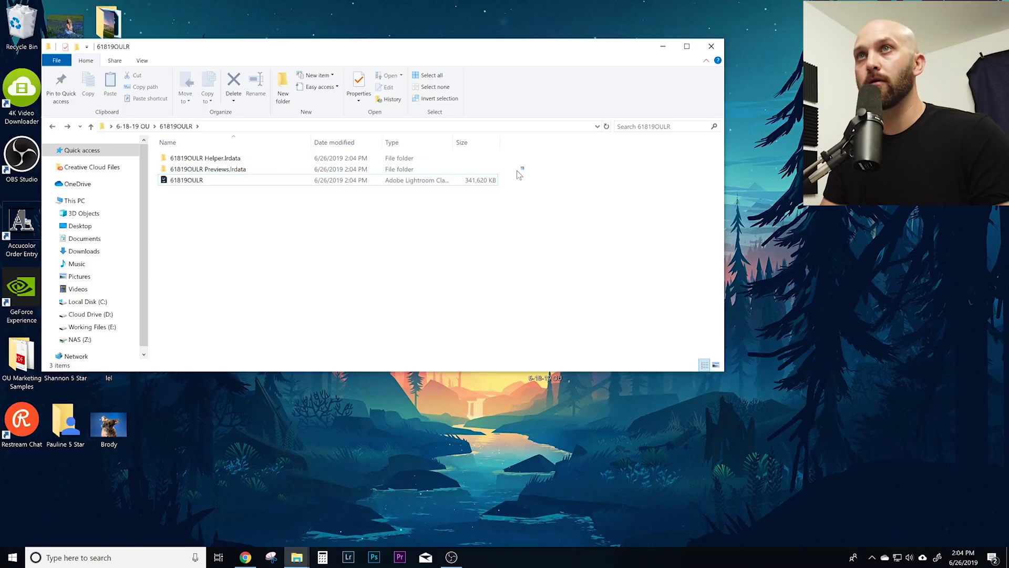
pyautogui.moveTo(518, 174); pyautogui.dragTo(437, 160)
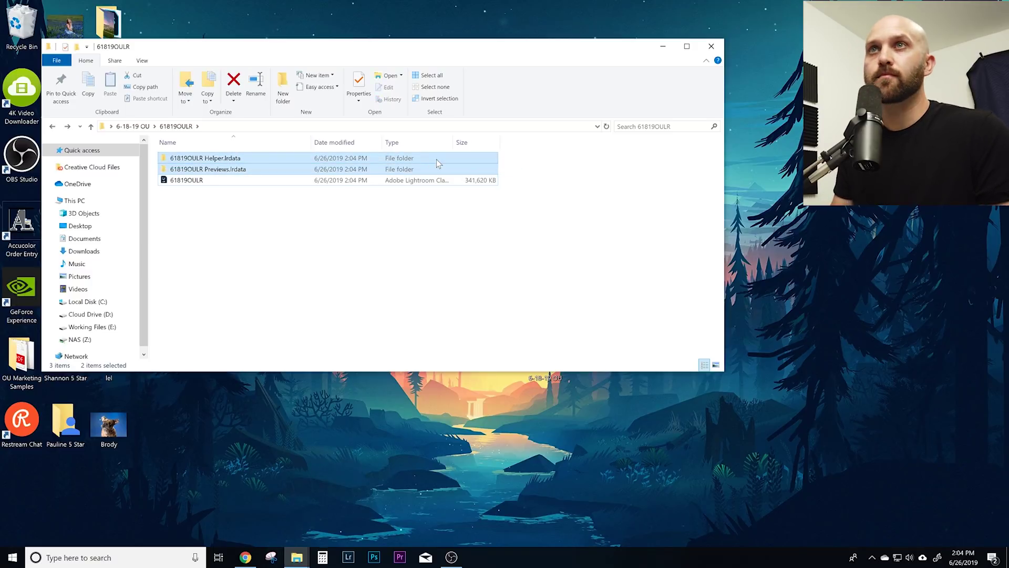
pyautogui.press('Delete')
pyautogui.hotkey('alt', 'F4')
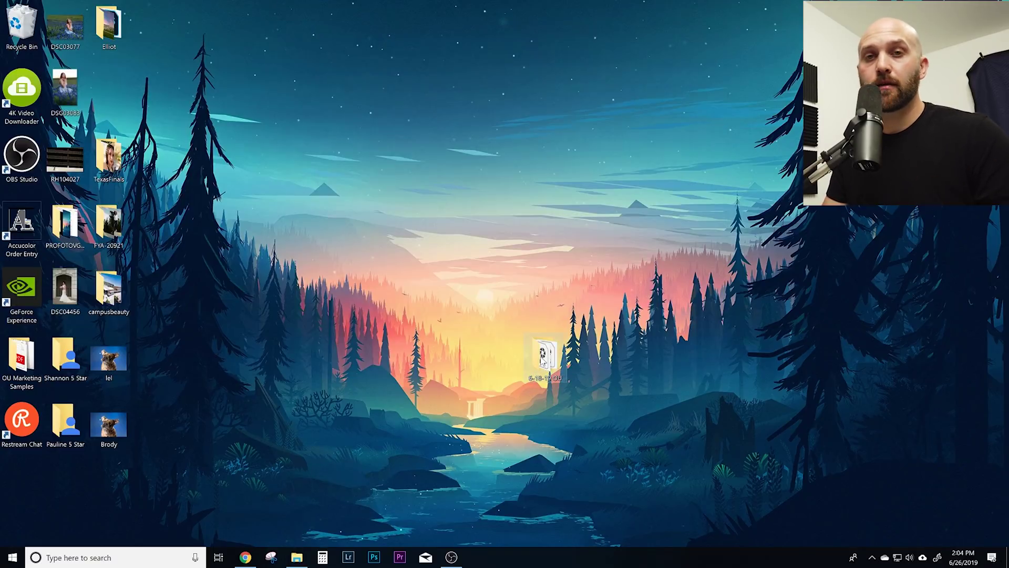
pyautogui.click(544, 362)
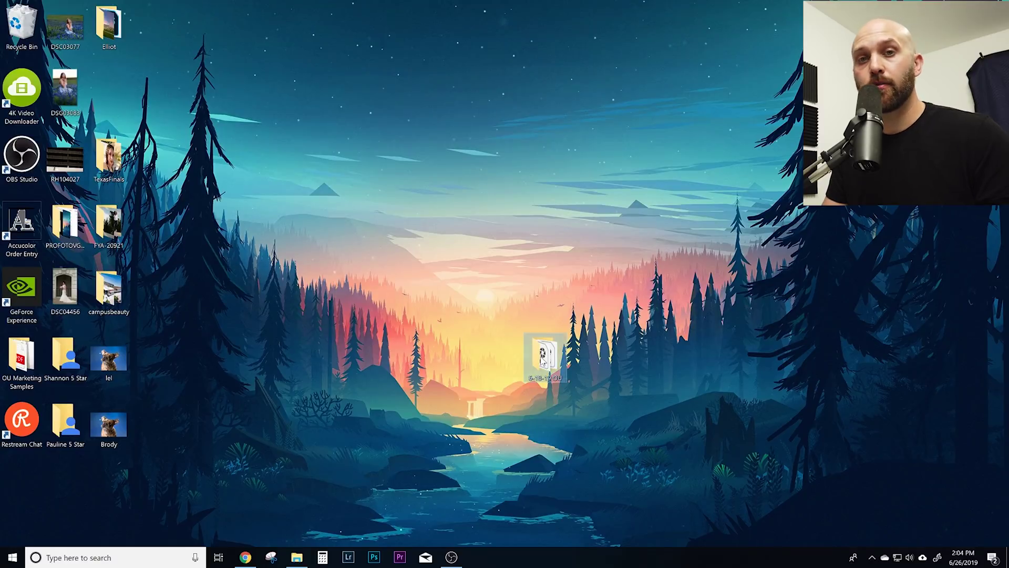